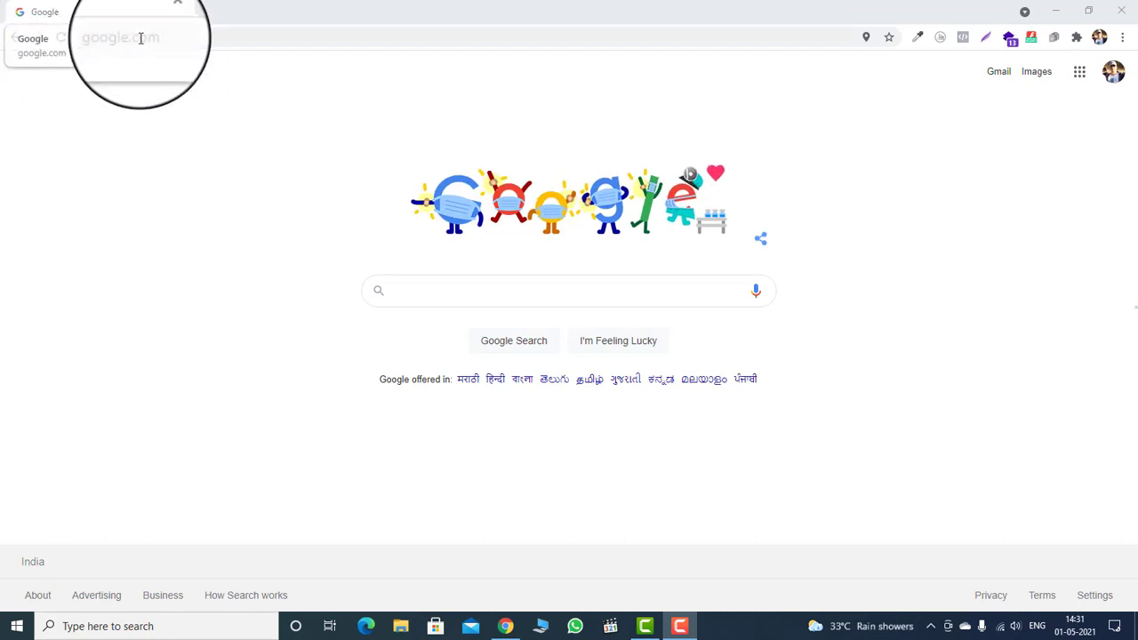
# - Enter the query 'How to type in marathi in google chrome' in the Google search box
pyautogui.click(95, 31)
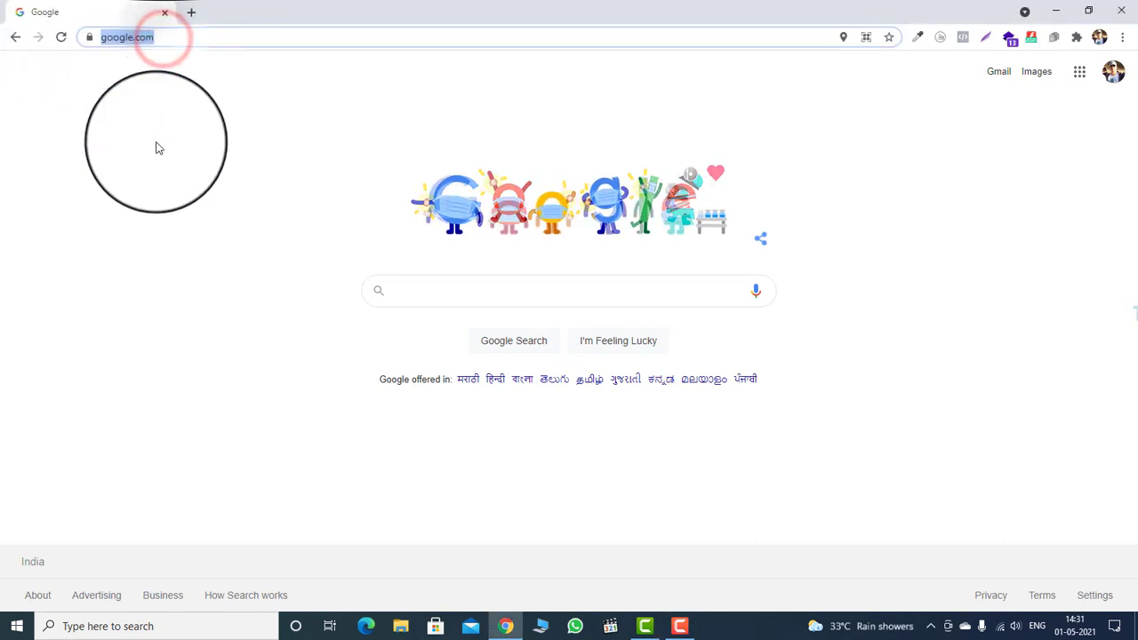
pyautogui.click(439, 288)
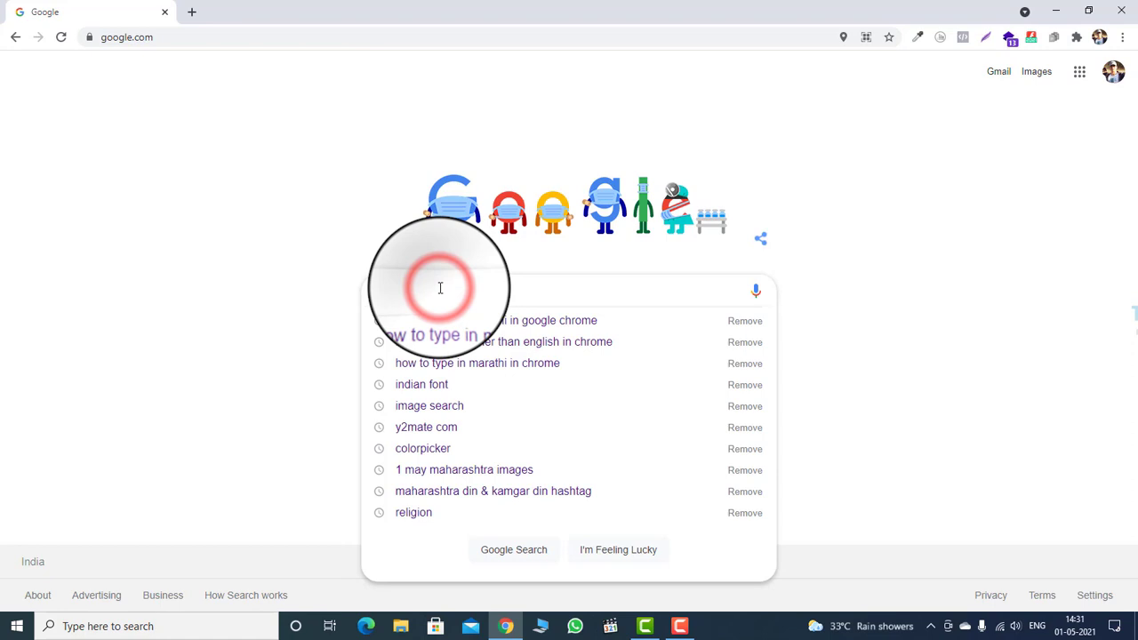
pyautogui.write('How to ')
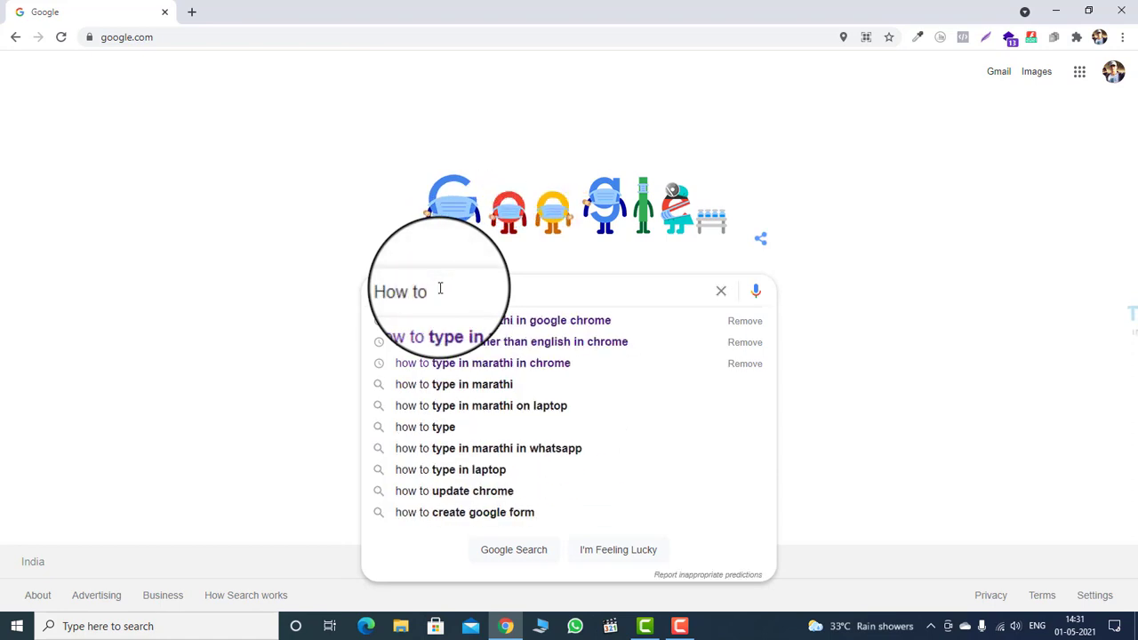
pyautogui.write('type ')
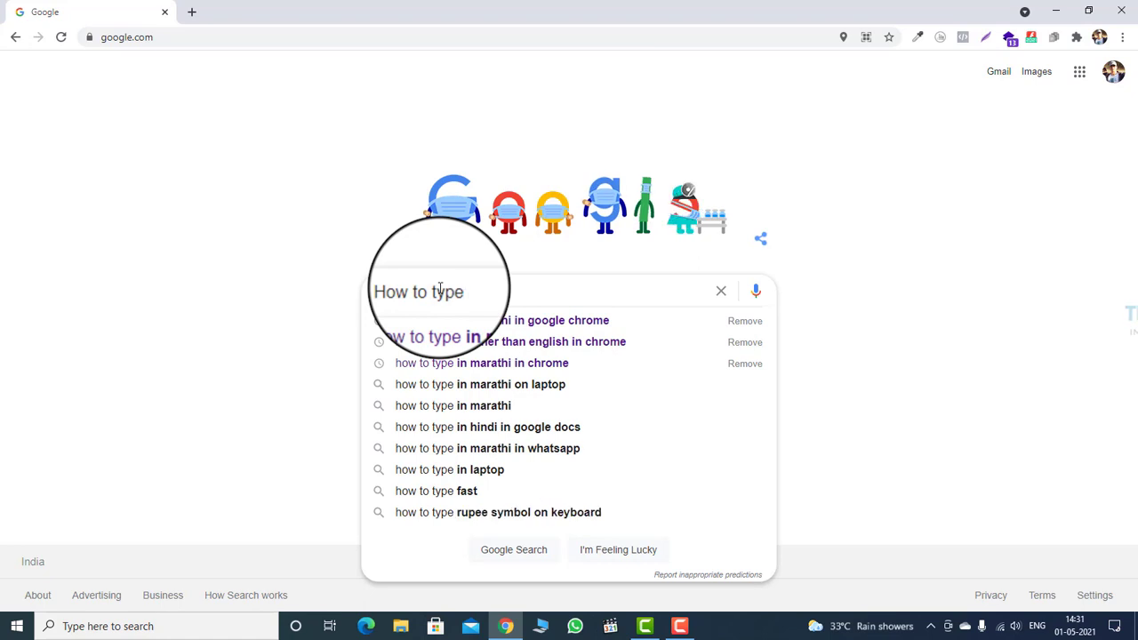
pyautogui.write('in ma')
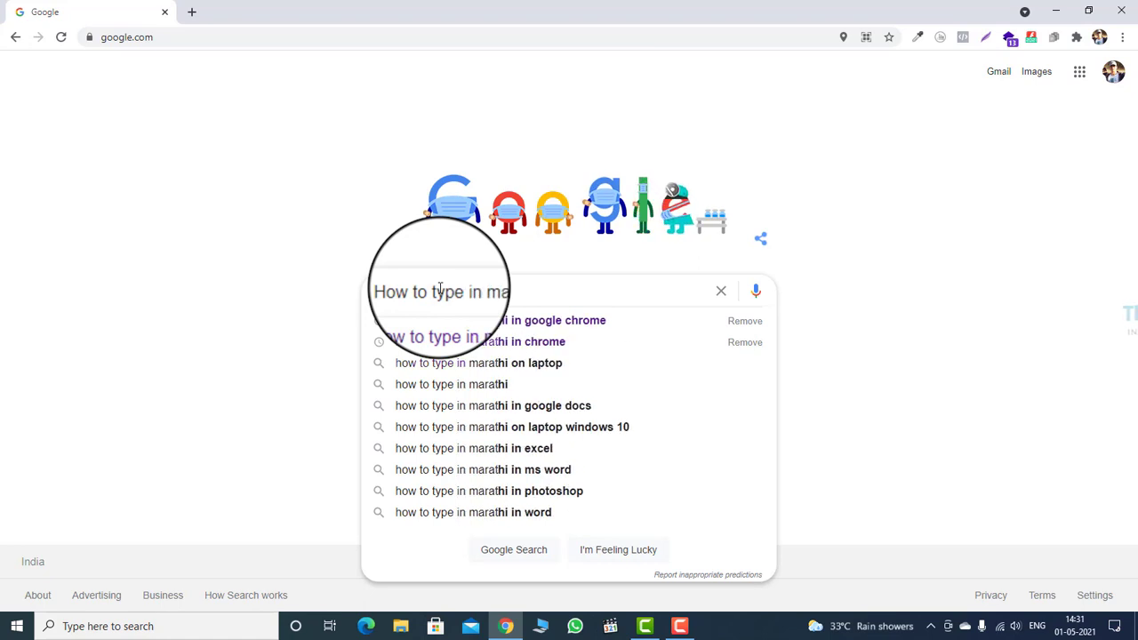
pyautogui.write('rathi in ')
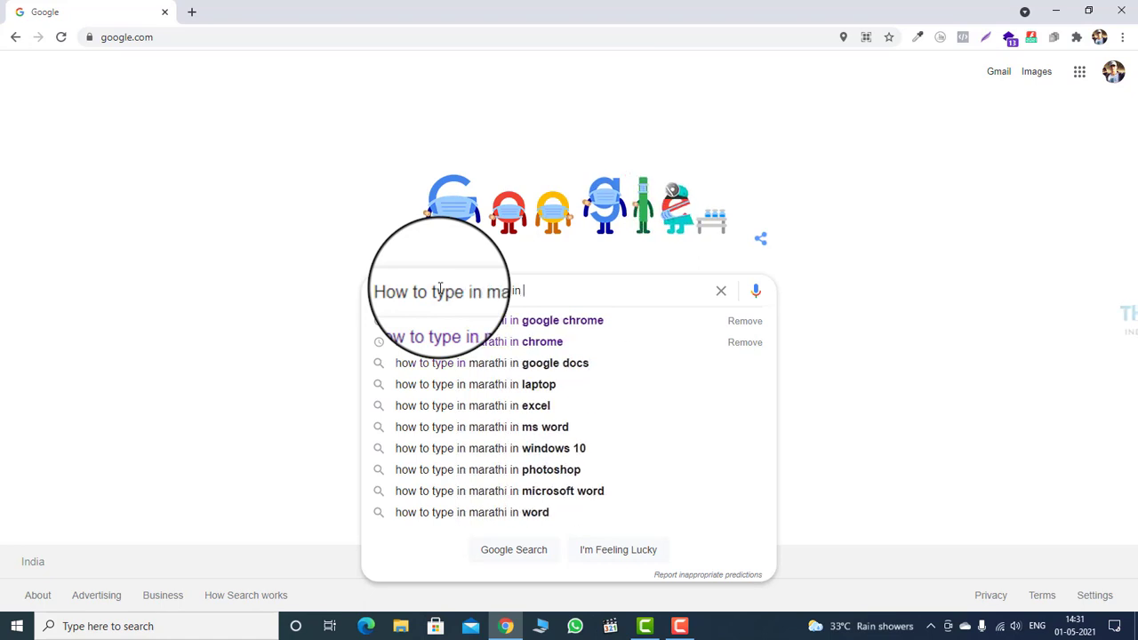
pyautogui.write('google ')
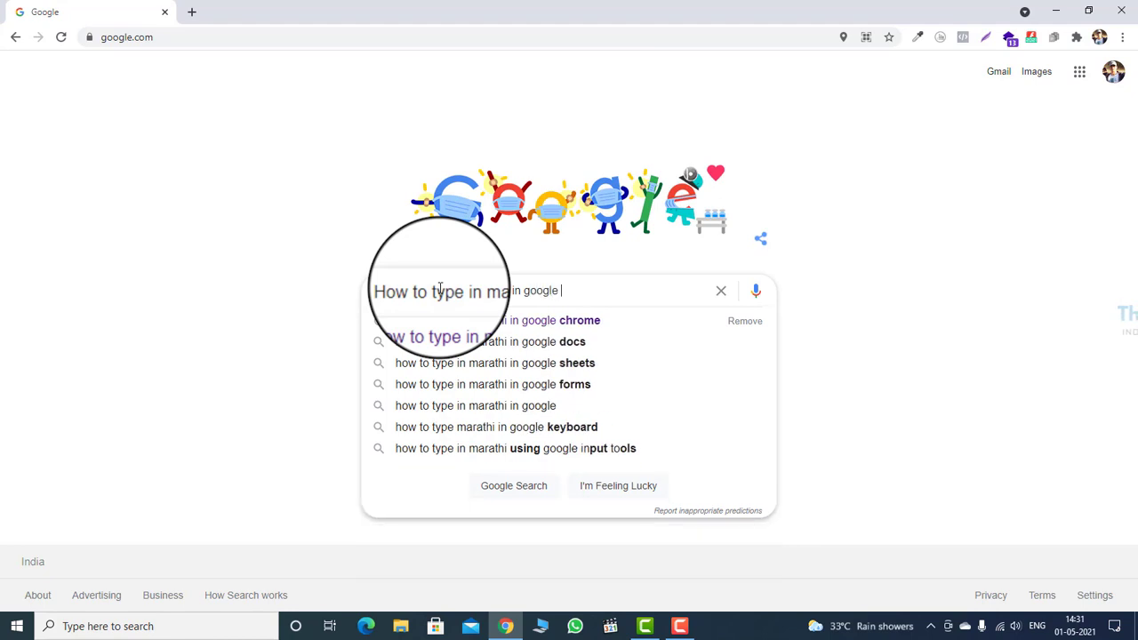
pyautogui.write('chrome')
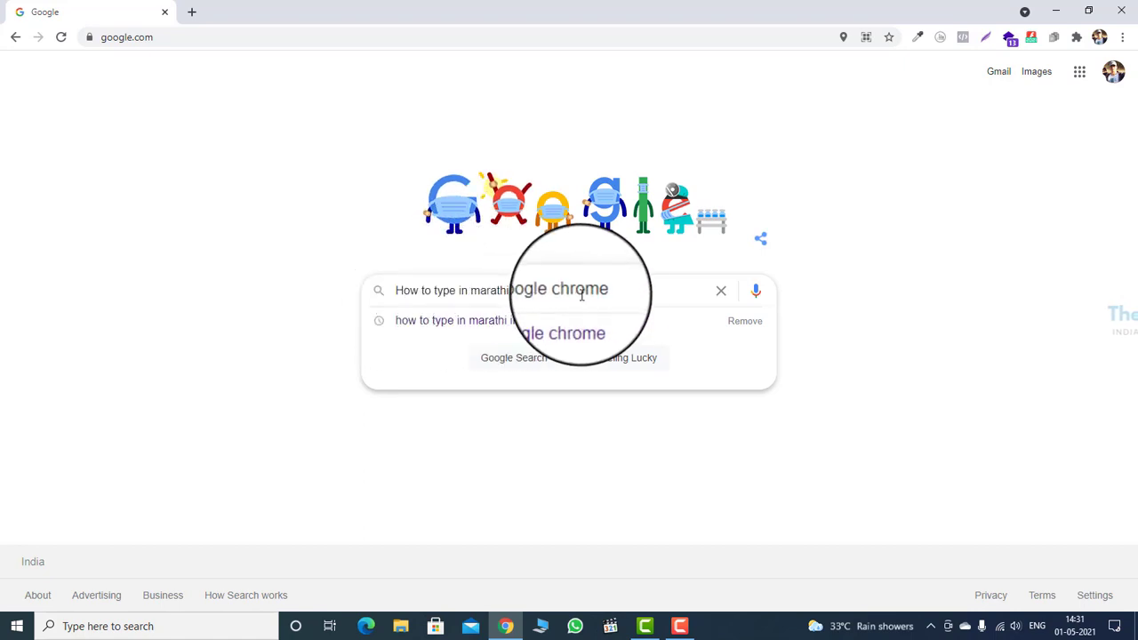
# - Run the search and follow the featured answer's 'On Chrome – Google Input Tools' link
pyautogui.click(512, 359)
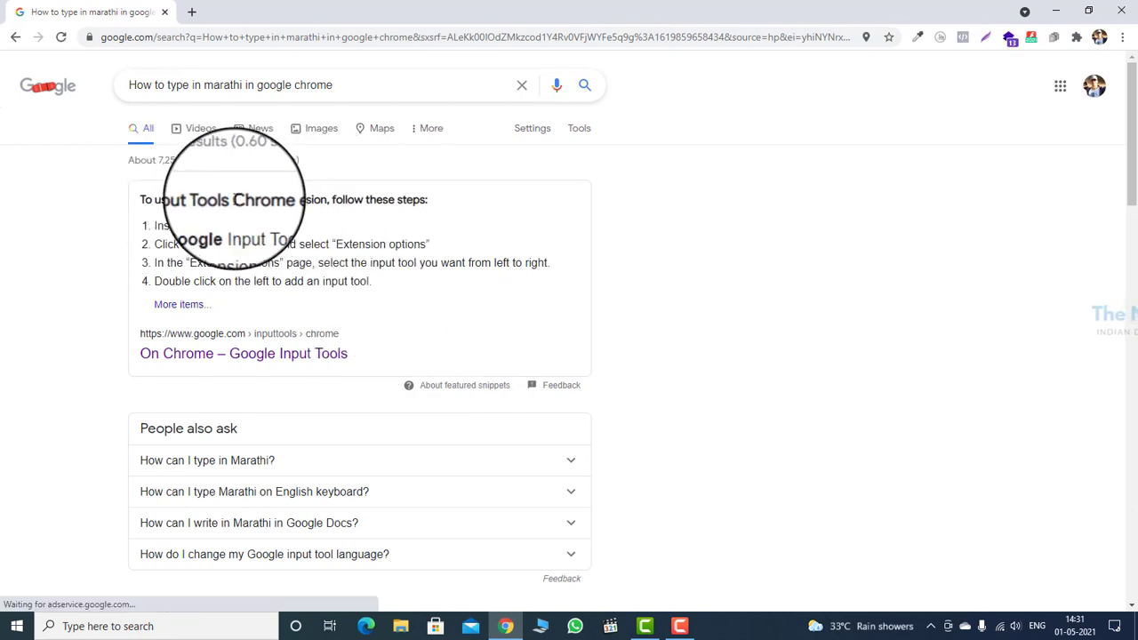
pyautogui.moveTo(233, 200); pyautogui.dragTo(427, 200)
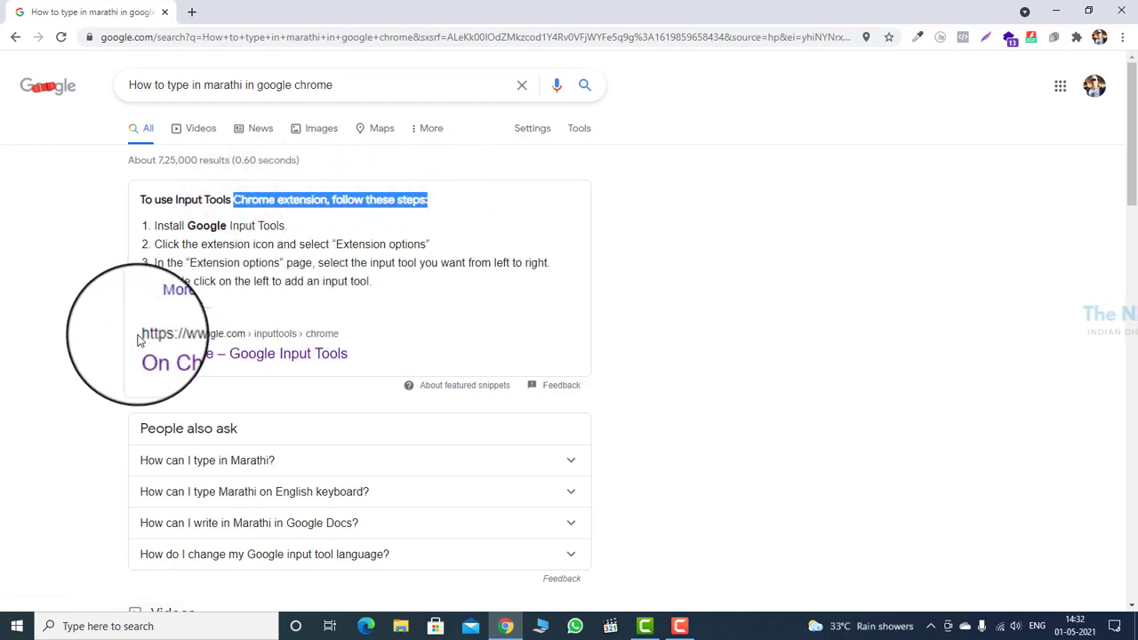
pyautogui.click(235, 363)
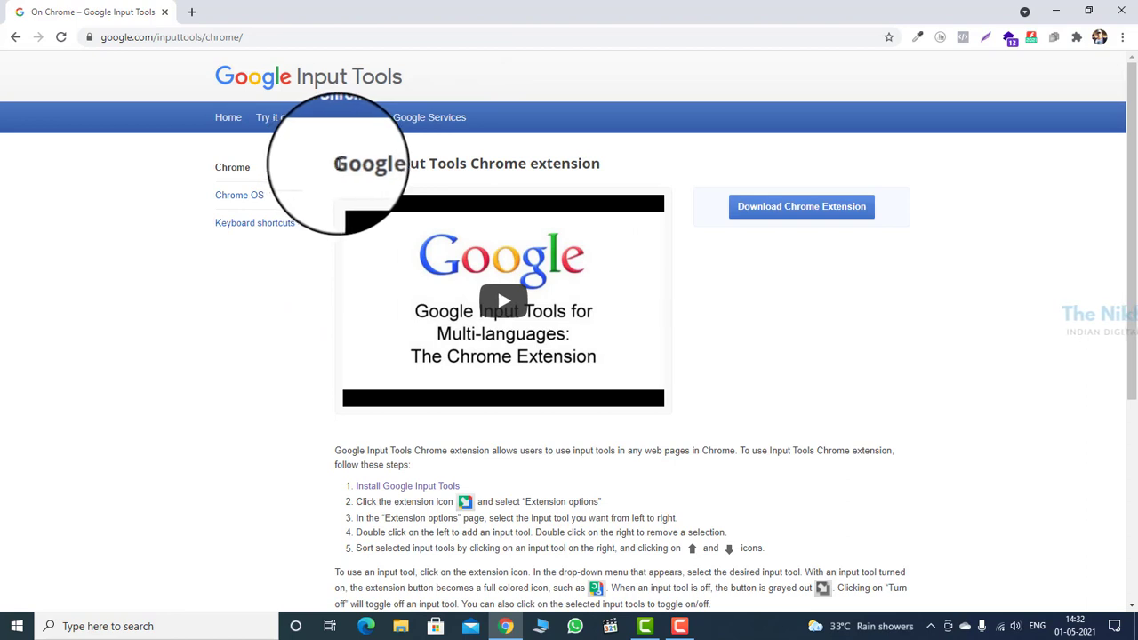
# - Highlight the Google Input Tools Chrome extension heading on the Input Tools page
pyautogui.moveTo(336, 165); pyautogui.dragTo(604, 171)
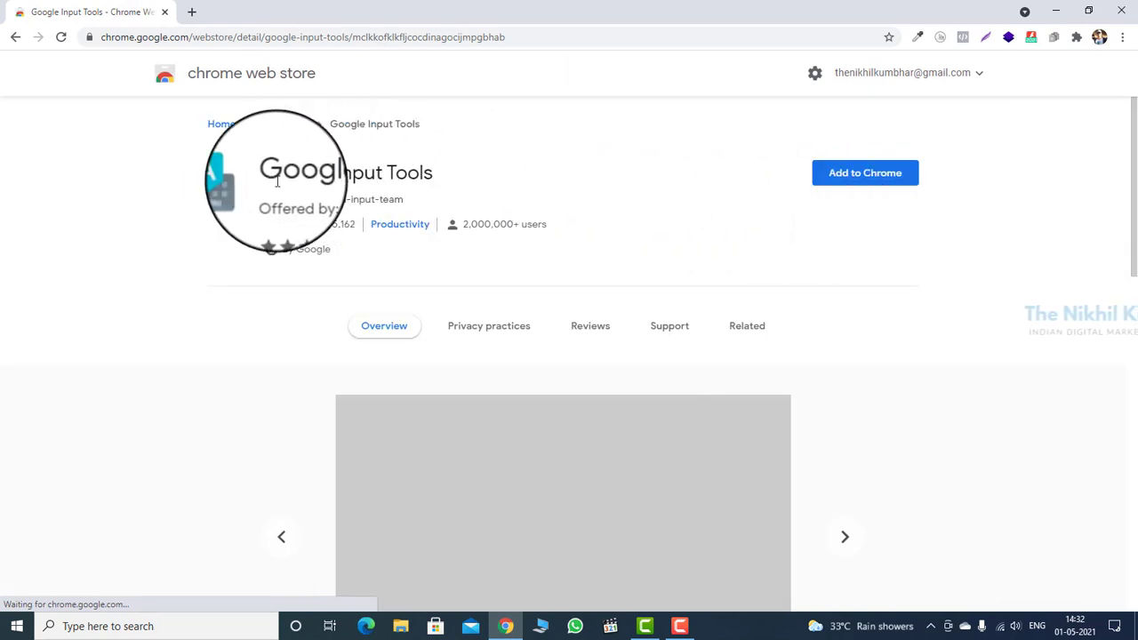
# - Review the Web Store listing, then add Google Input Tools to Chrome and confirm the extension
pyautogui.moveTo(265, 173); pyautogui.dragTo(441, 175)
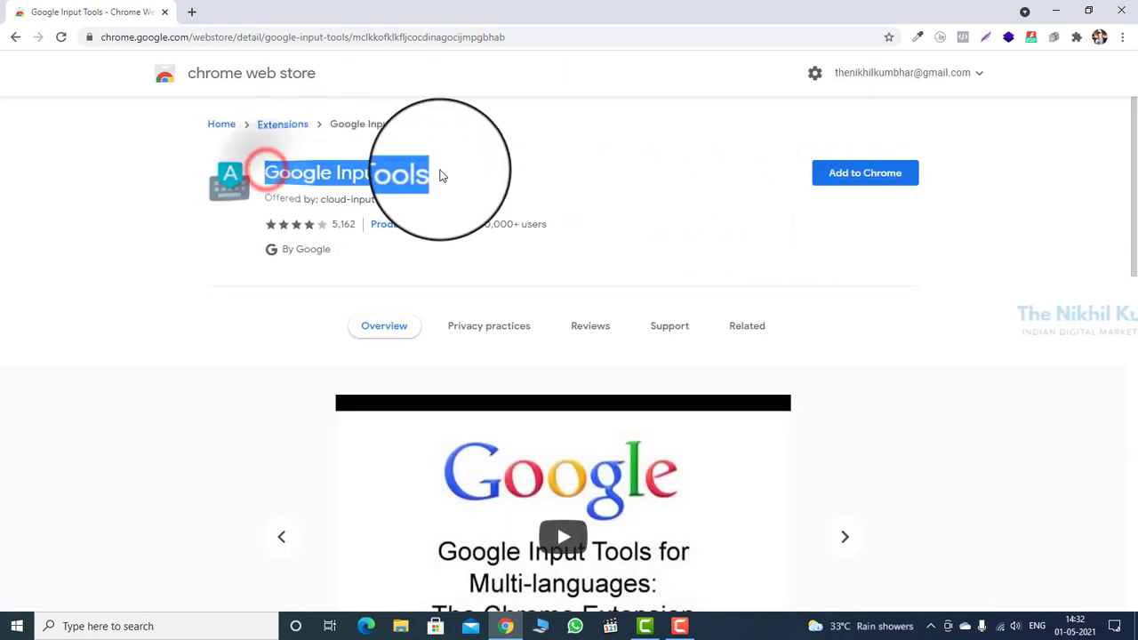
pyautogui.click(484, 172)
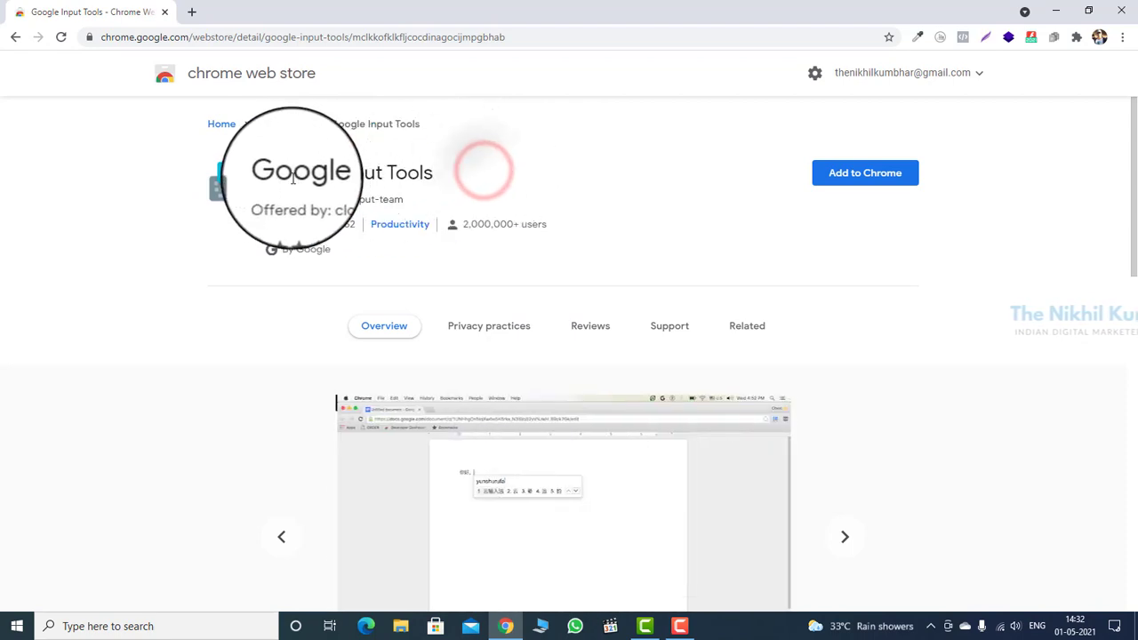
pyautogui.scroll(-1, 662, 261)
pyautogui.scroll(-2, 662, 261)
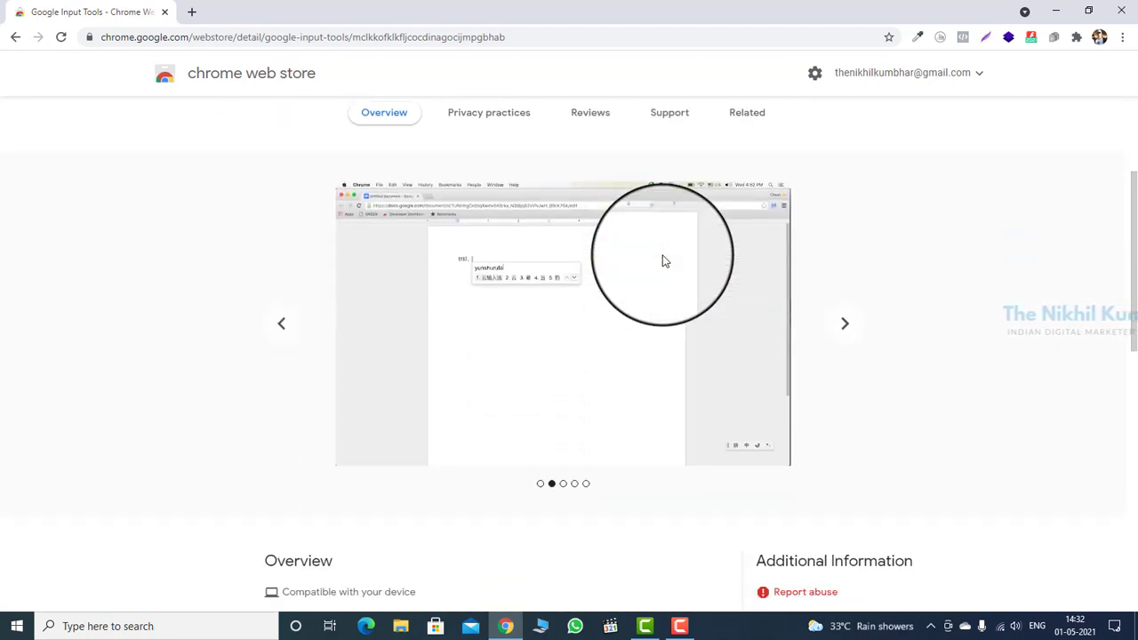
pyautogui.scroll(-3, 616, 312)
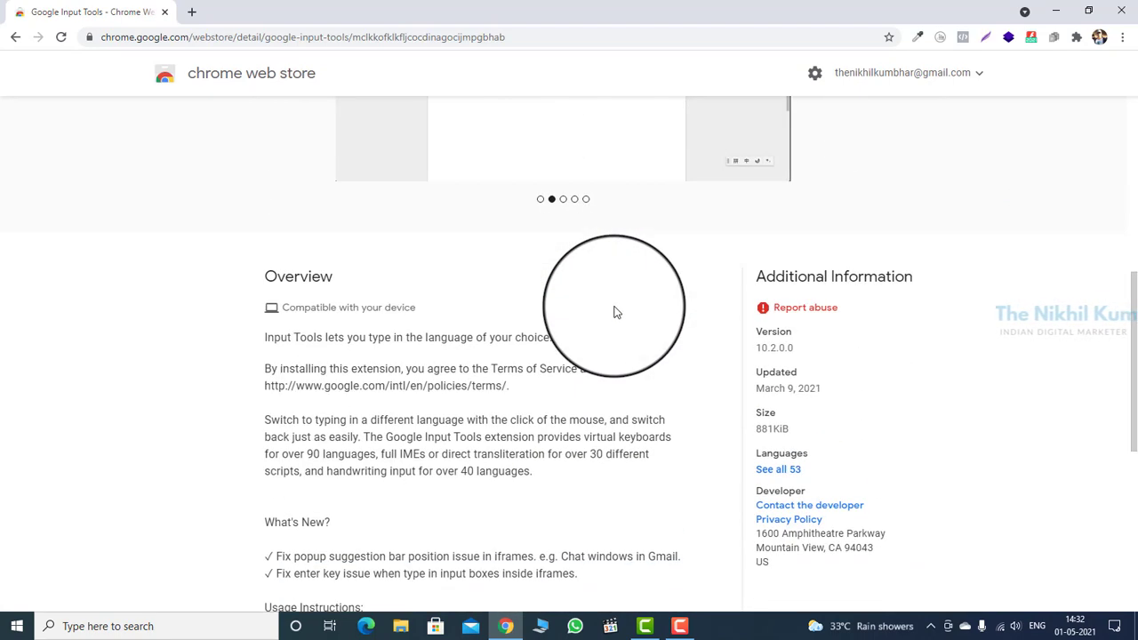
pyautogui.scroll(-3, 616, 313)
pyautogui.scroll(8, 616, 312)
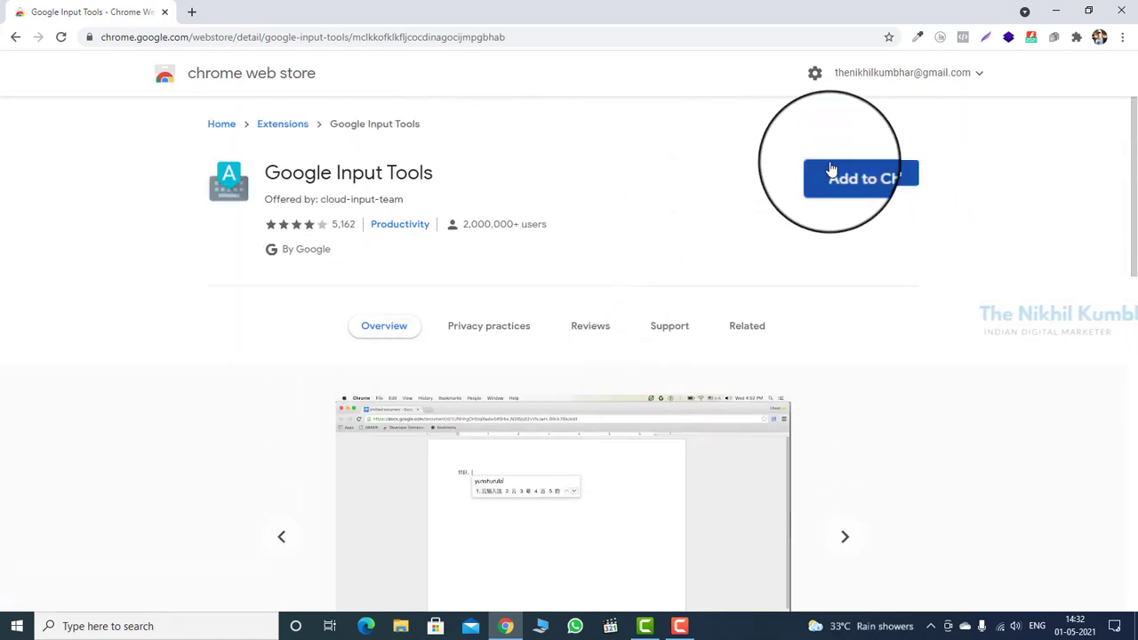
pyautogui.click(863, 175)
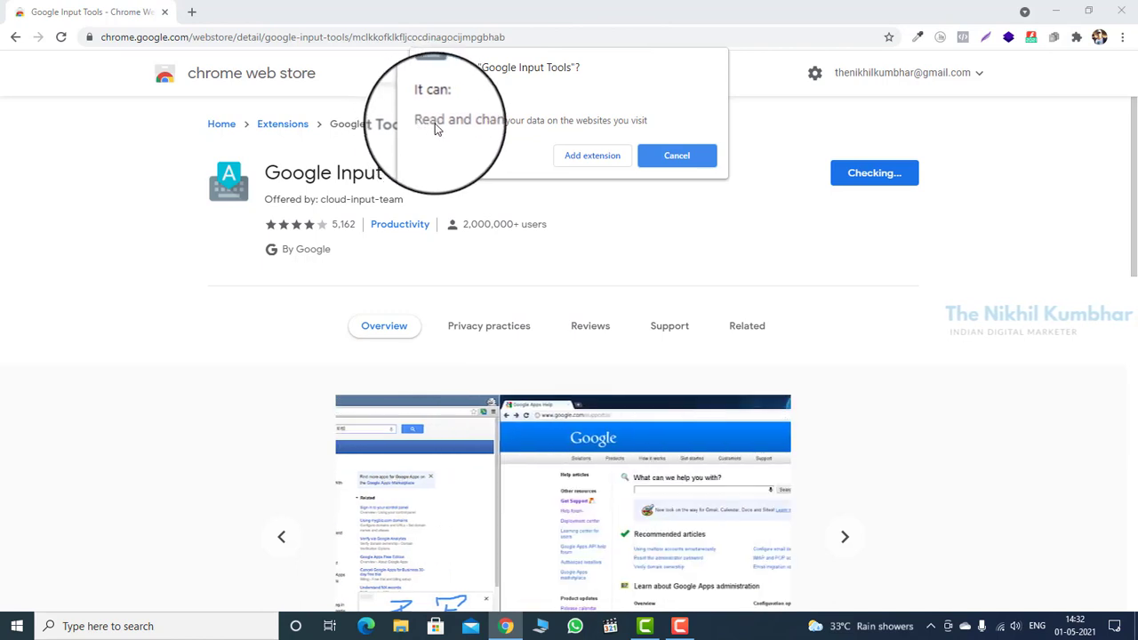
pyautogui.click(591, 157)
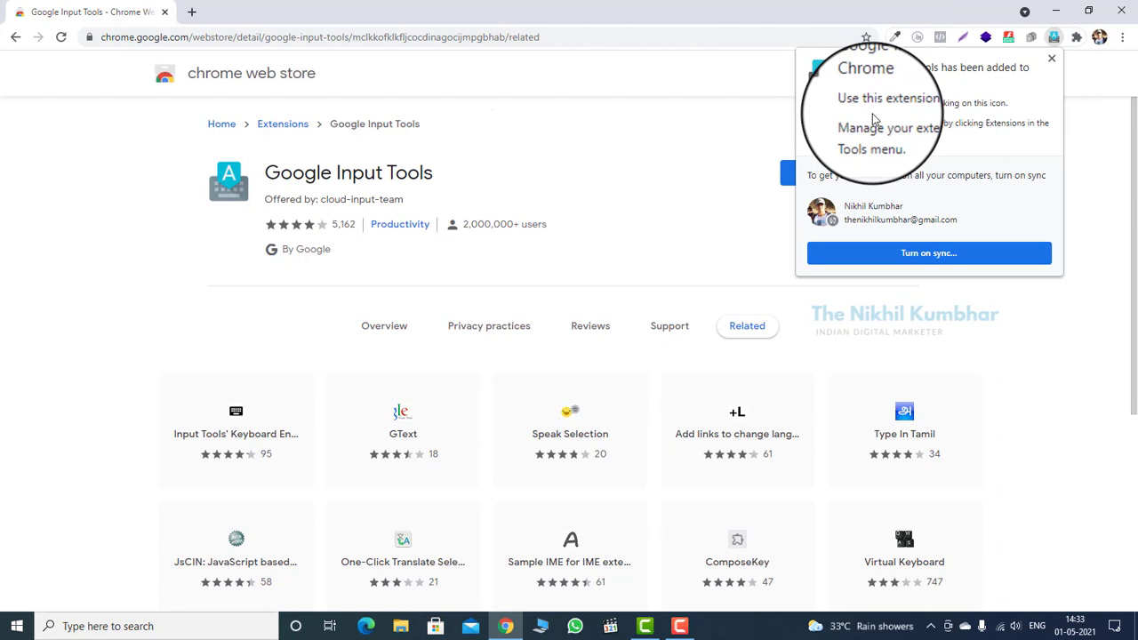
# - Pin Google Input Tools from the Extensions menu and open its toolbar menu
pyautogui.click(1051, 59)
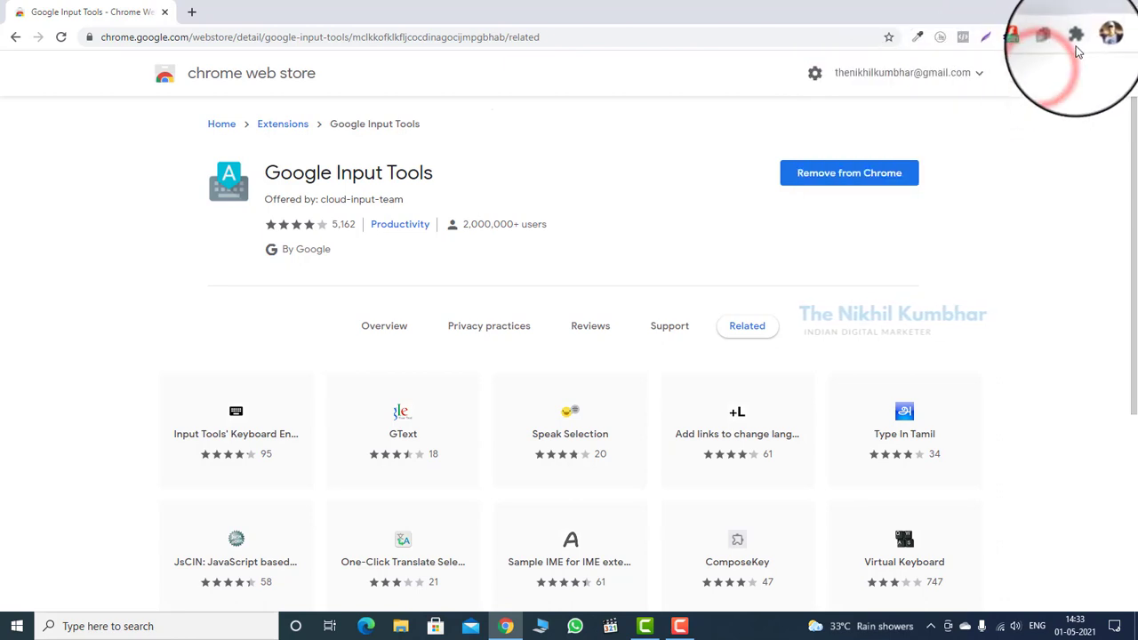
pyautogui.click(1076, 36)
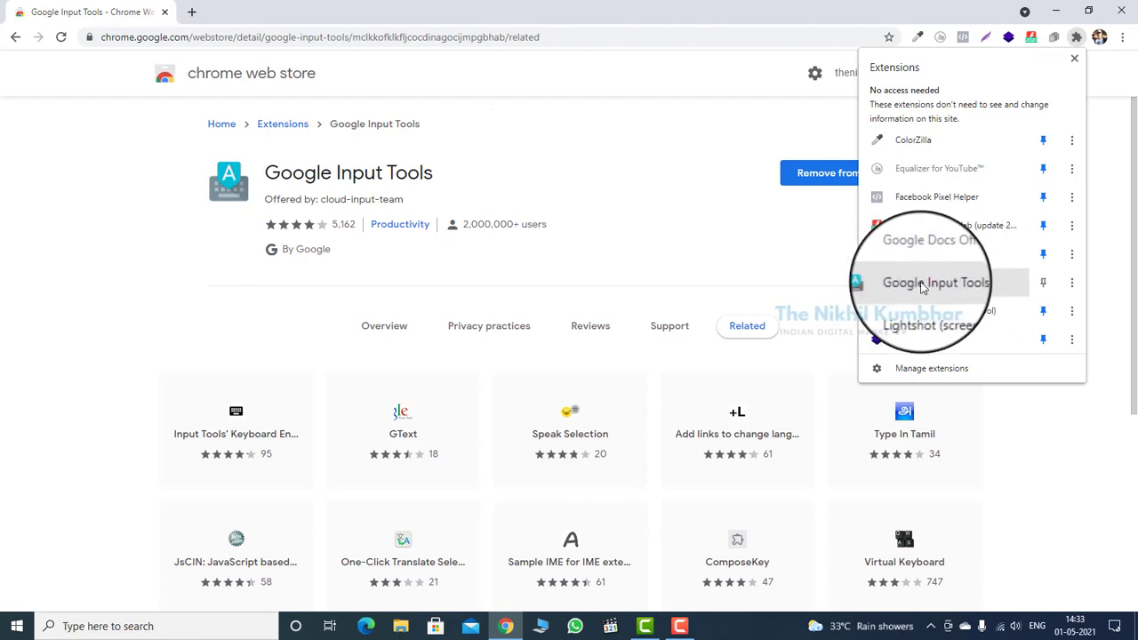
pyautogui.click(1045, 285)
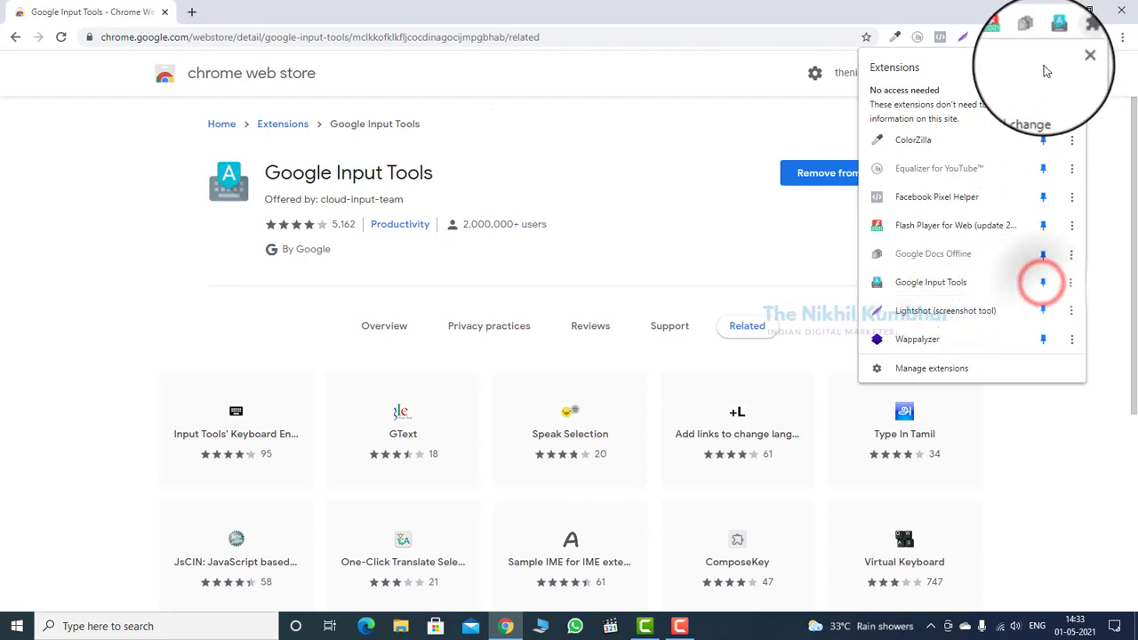
pyautogui.click(1072, 57)
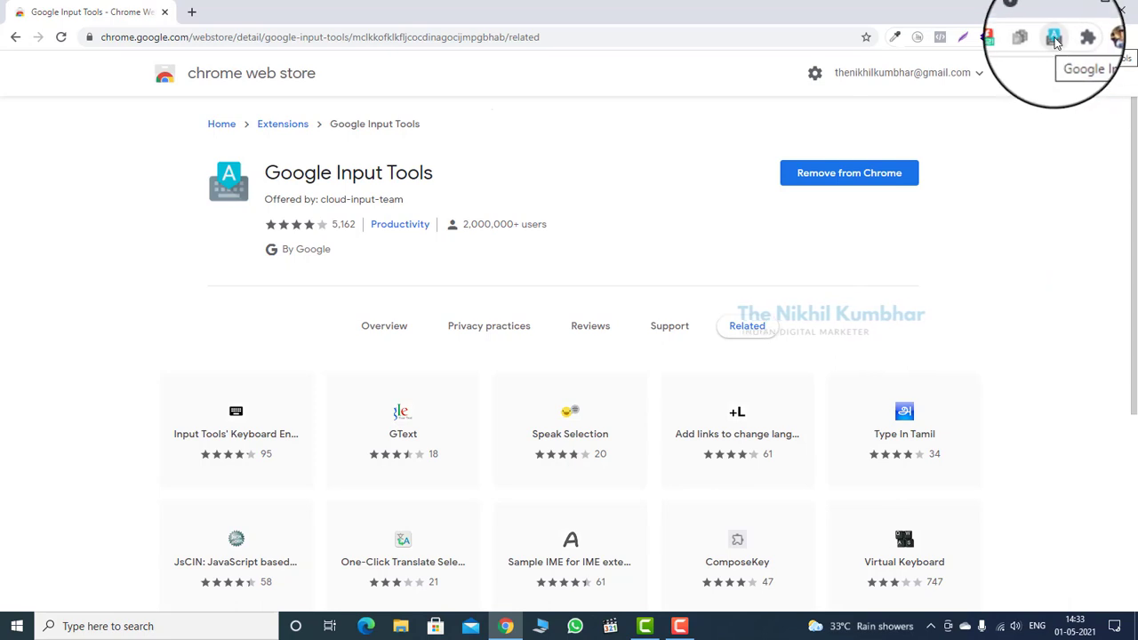
pyautogui.click(1054, 38)
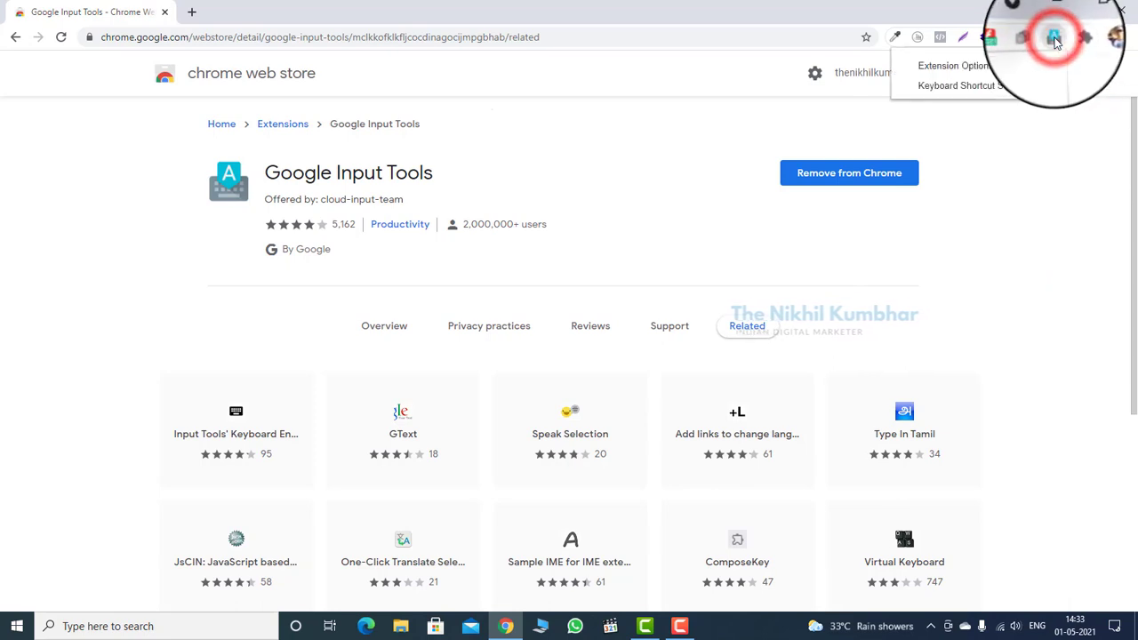
# - Open the extension options and scroll the input tools list down to the Marathi entries
pyautogui.click(979, 73)
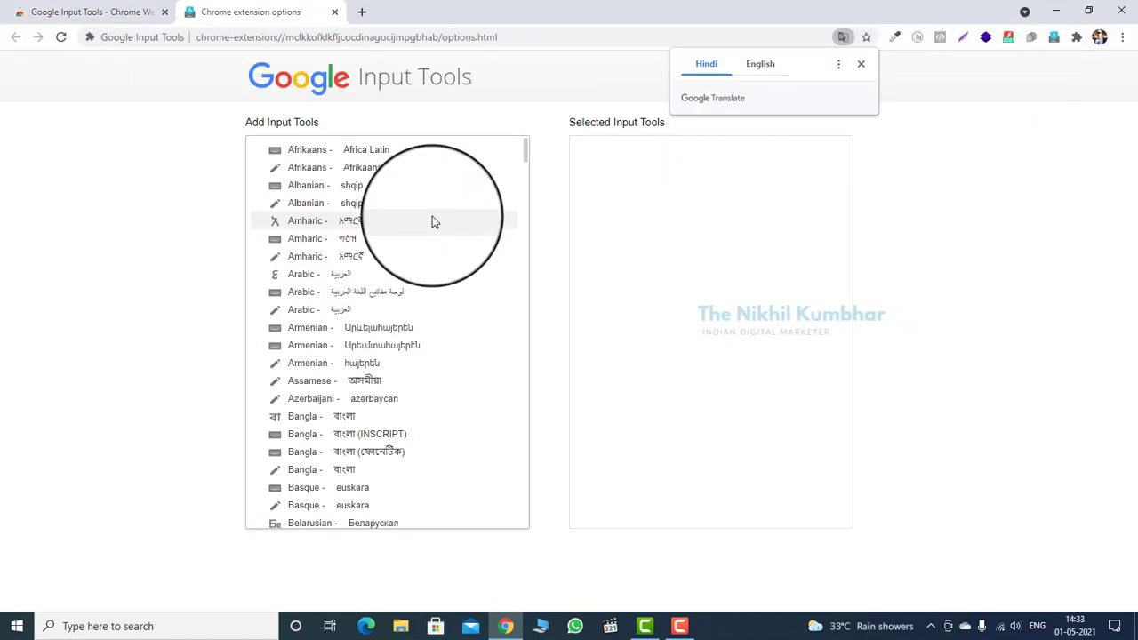
pyautogui.scroll(-5, 360, 261)
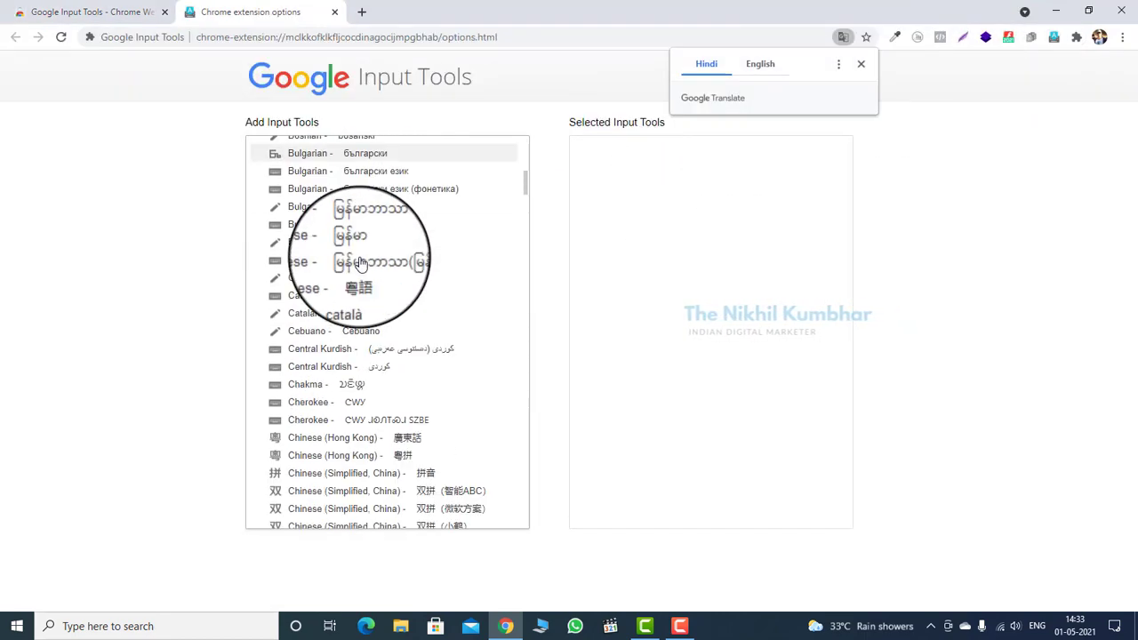
pyautogui.scroll(-15, 360, 261)
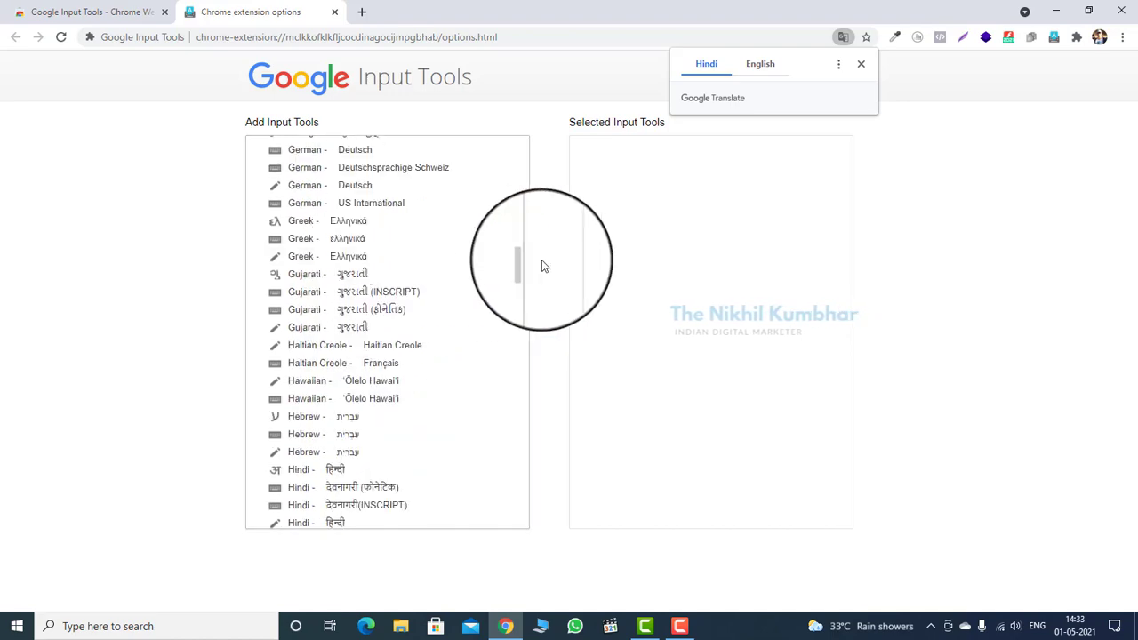
pyautogui.moveTo(526, 265); pyautogui.dragTo(525, 359)
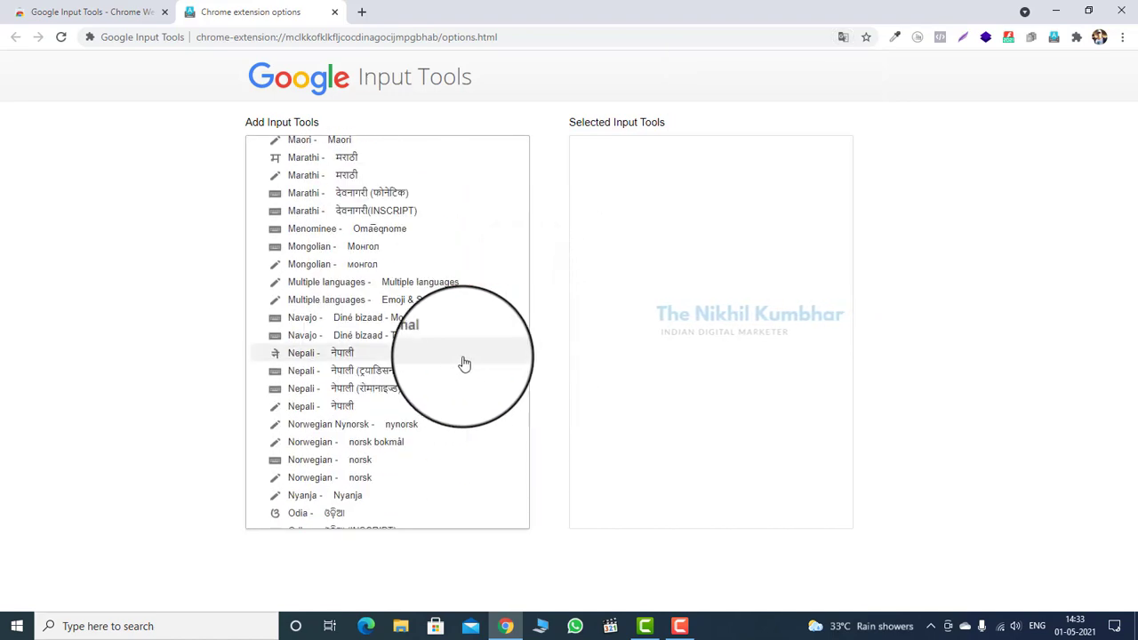
pyautogui.scroll(-5, 451, 363)
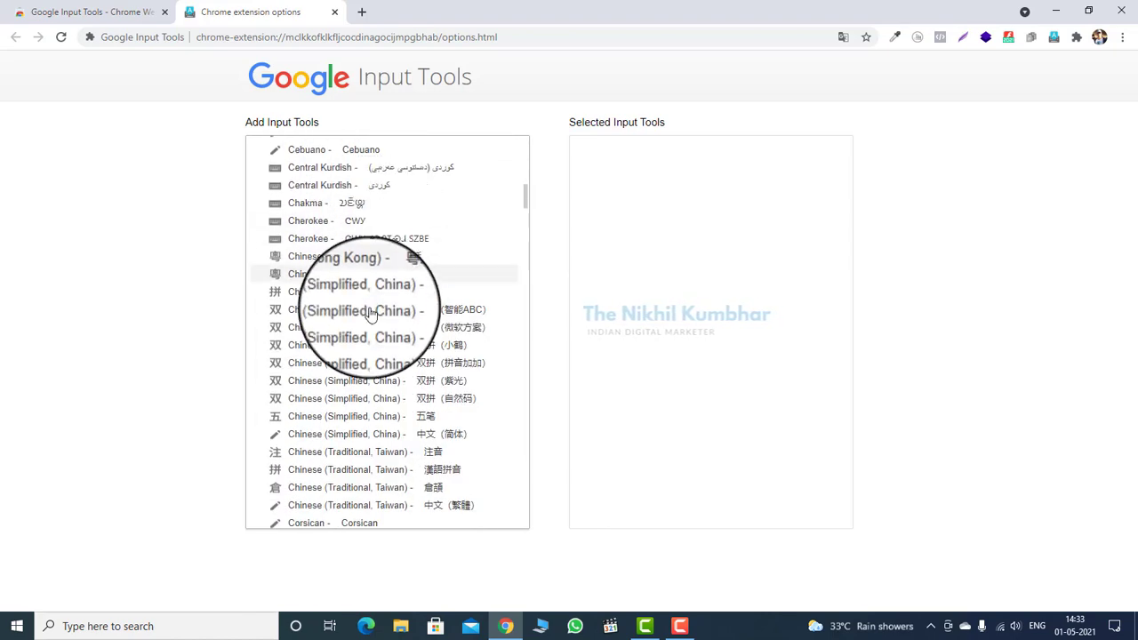
pyautogui.scroll(-3, 371, 354)
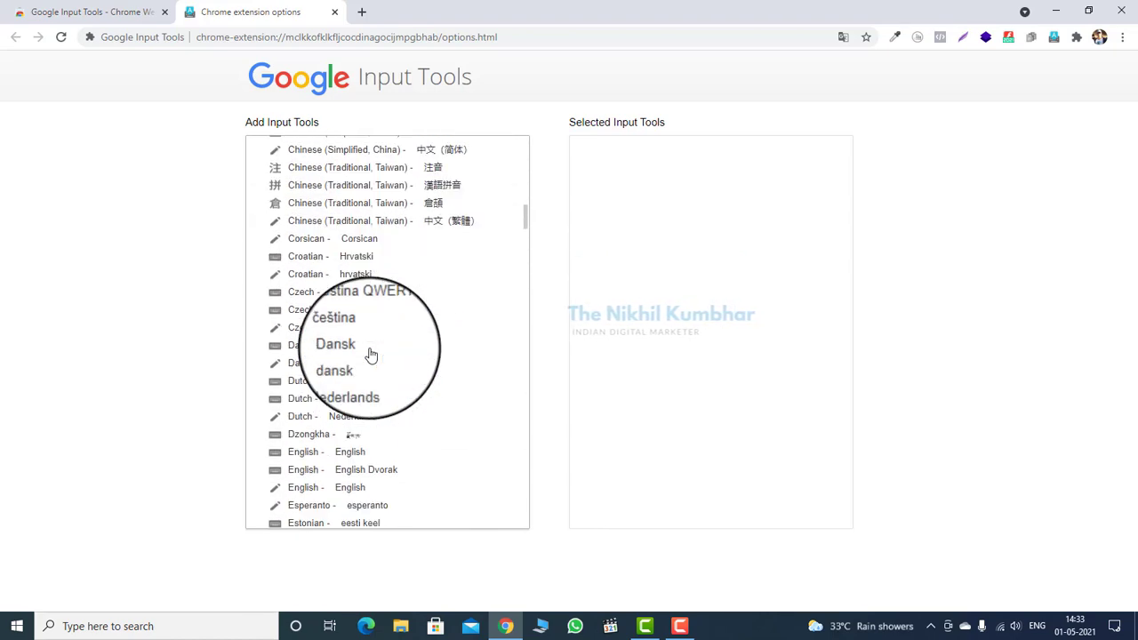
pyautogui.scroll(-4, 371, 354)
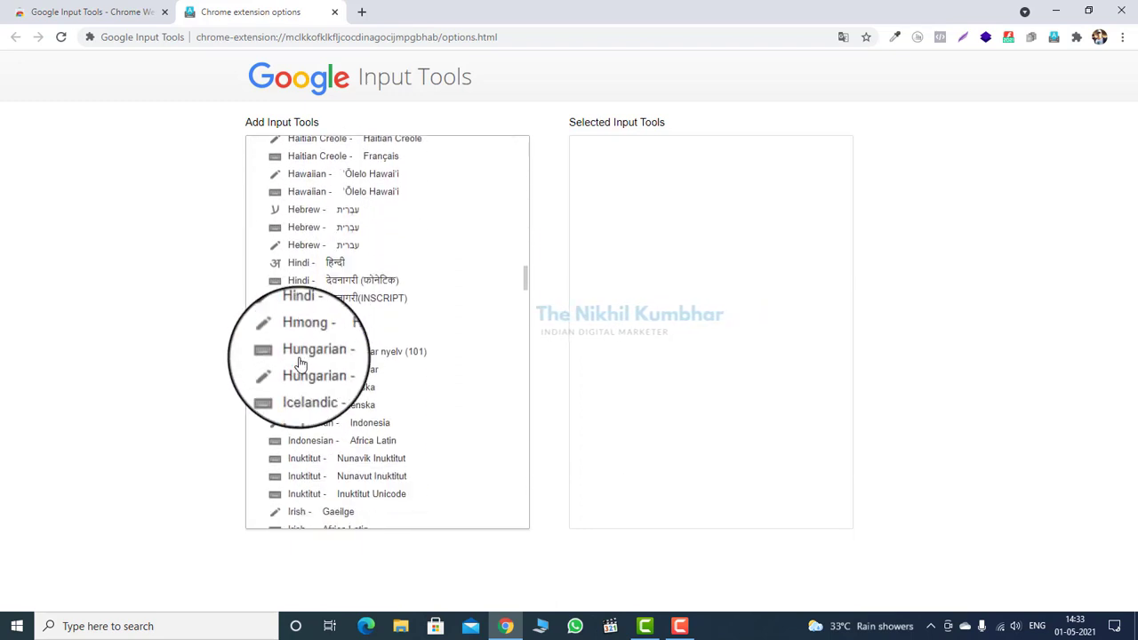
pyautogui.scroll(-1, 301, 365)
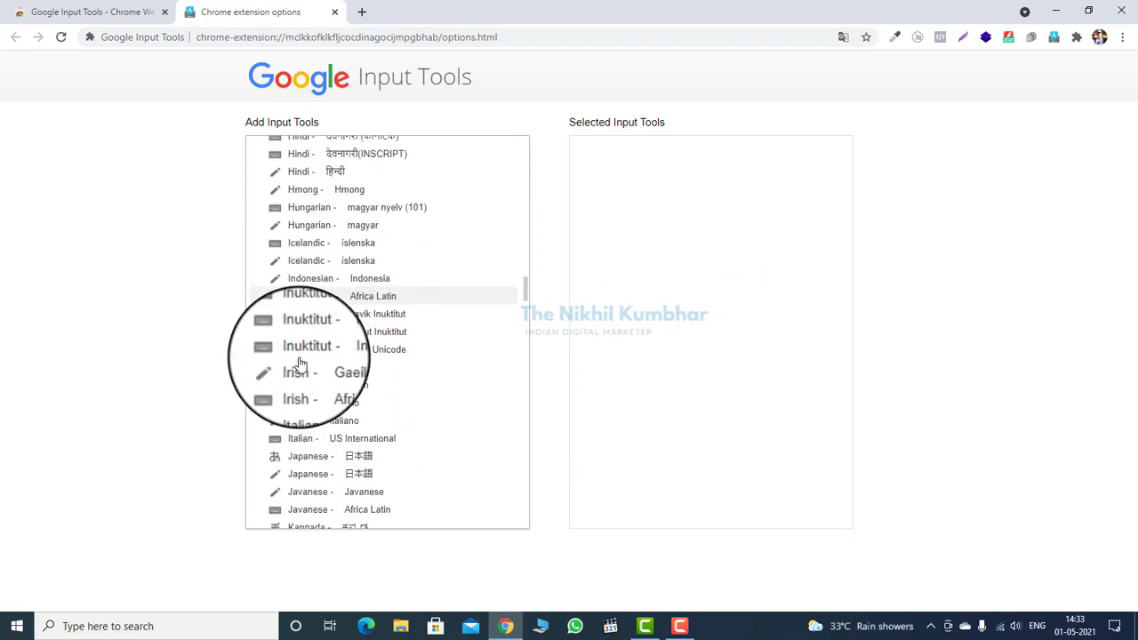
pyautogui.scroll(-3, 300, 365)
pyautogui.scroll(-5, 301, 364)
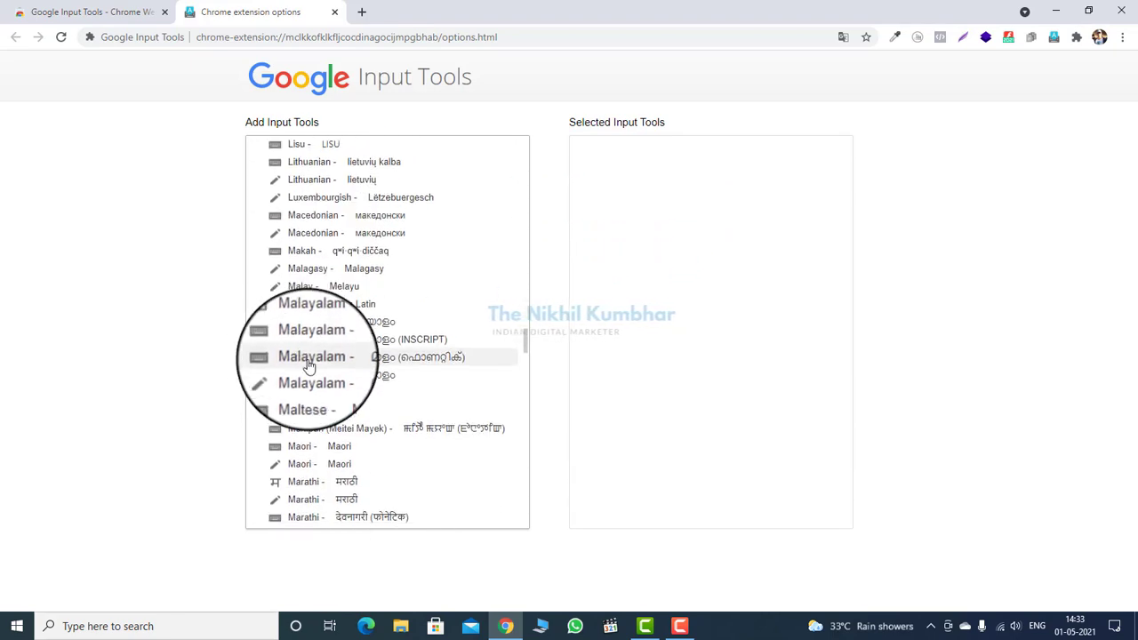
pyautogui.scroll(-2, 301, 364)
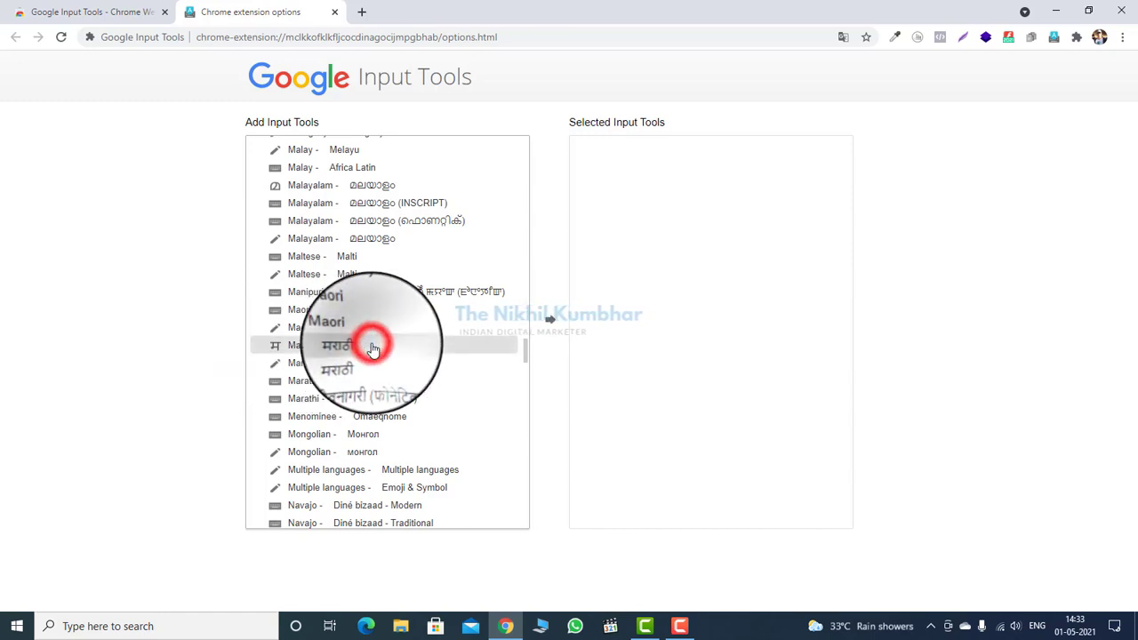
# - Add both Marathi मराठी tools, the phonetic Devanagari and INSCRIPT tools, then check the toolbar menu
pyautogui.click(550, 323)
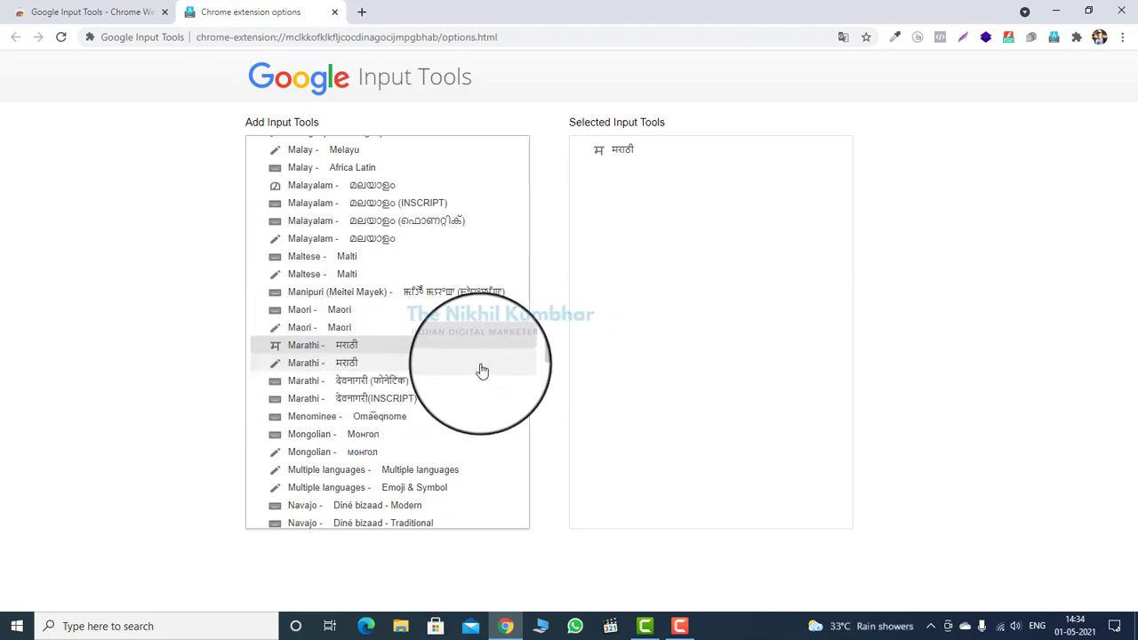
pyautogui.click(551, 323)
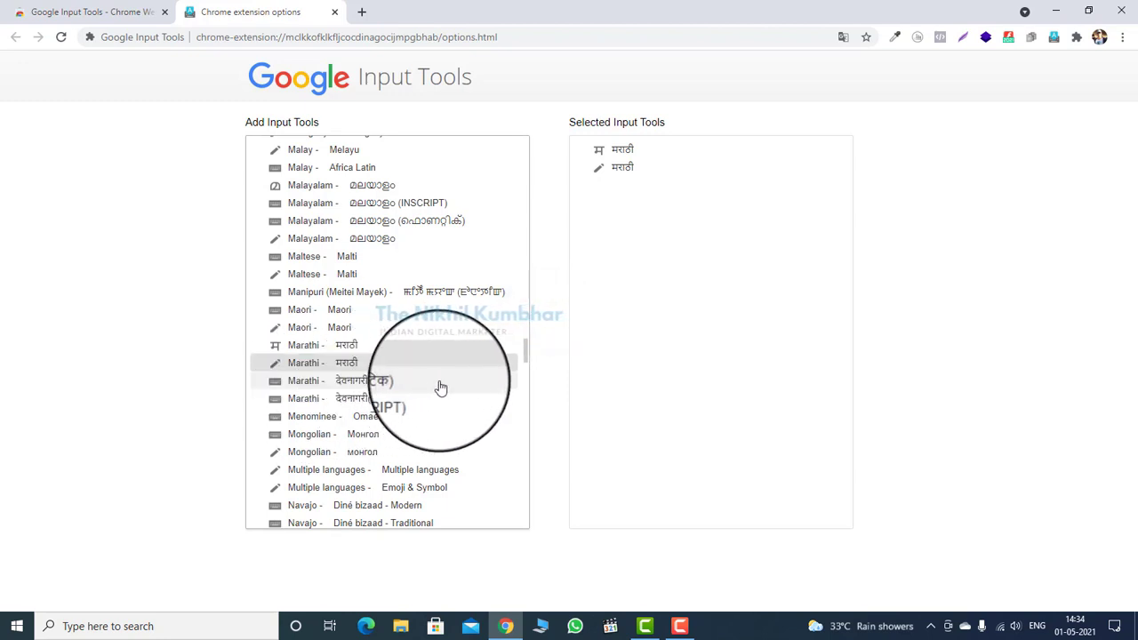
pyautogui.click(402, 382)
pyautogui.click(548, 321)
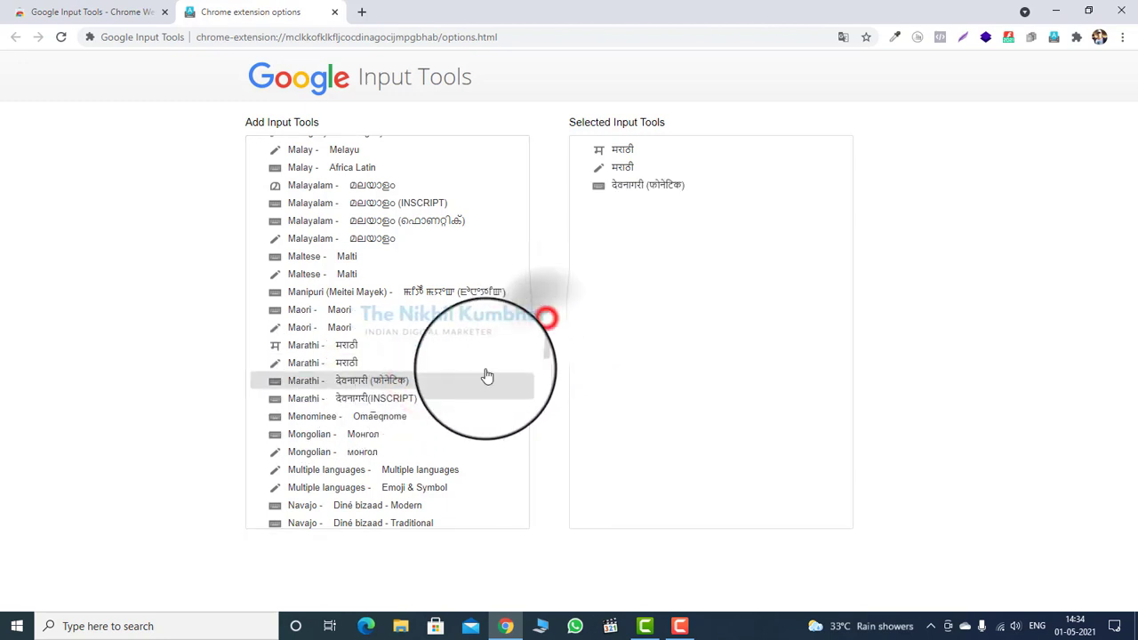
pyautogui.click(357, 399)
pyautogui.click(549, 322)
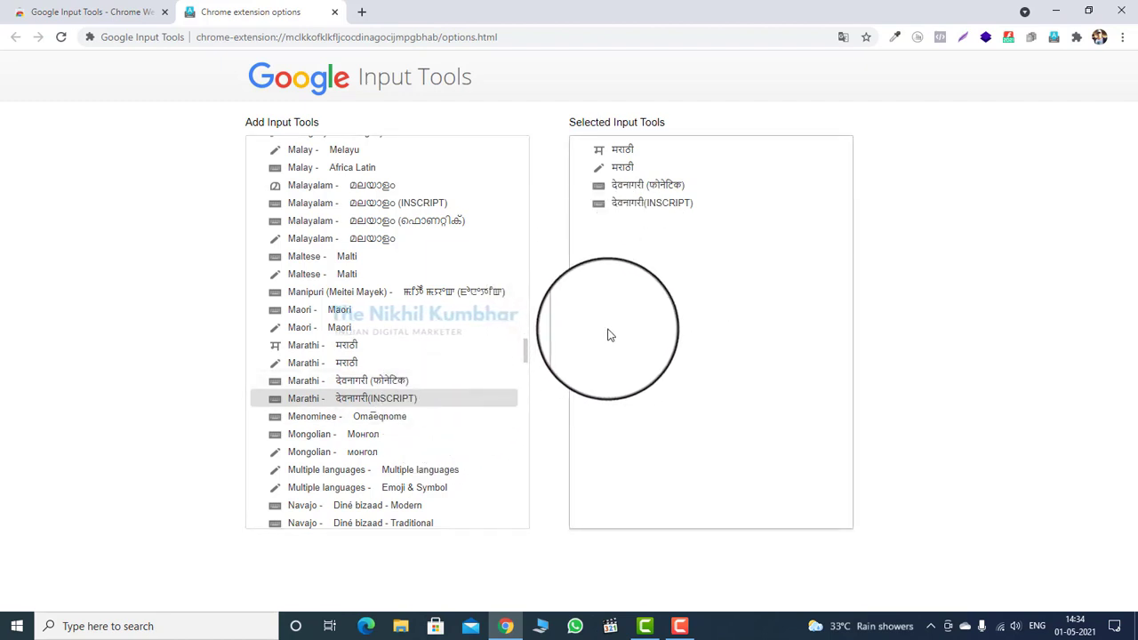
pyautogui.click(1054, 36)
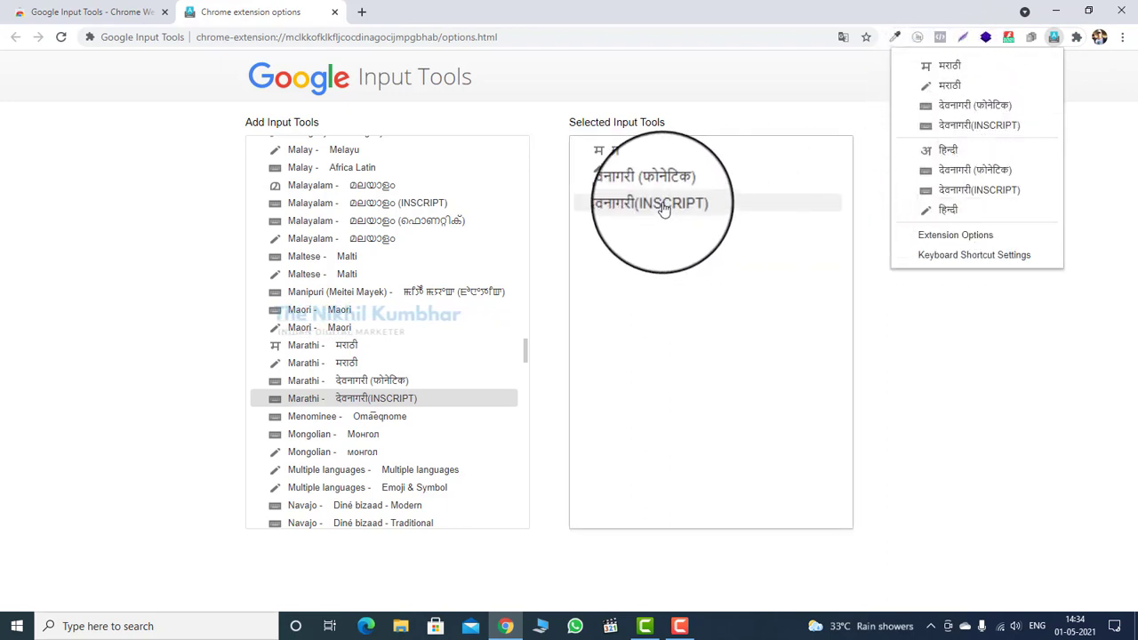
# - Remove the INSCRIPT, phonetic Devanagari and second Marathi tools, leaving only Marathi मराठी
pyautogui.moveTo(663, 207); pyautogui.dragTo(551, 330)
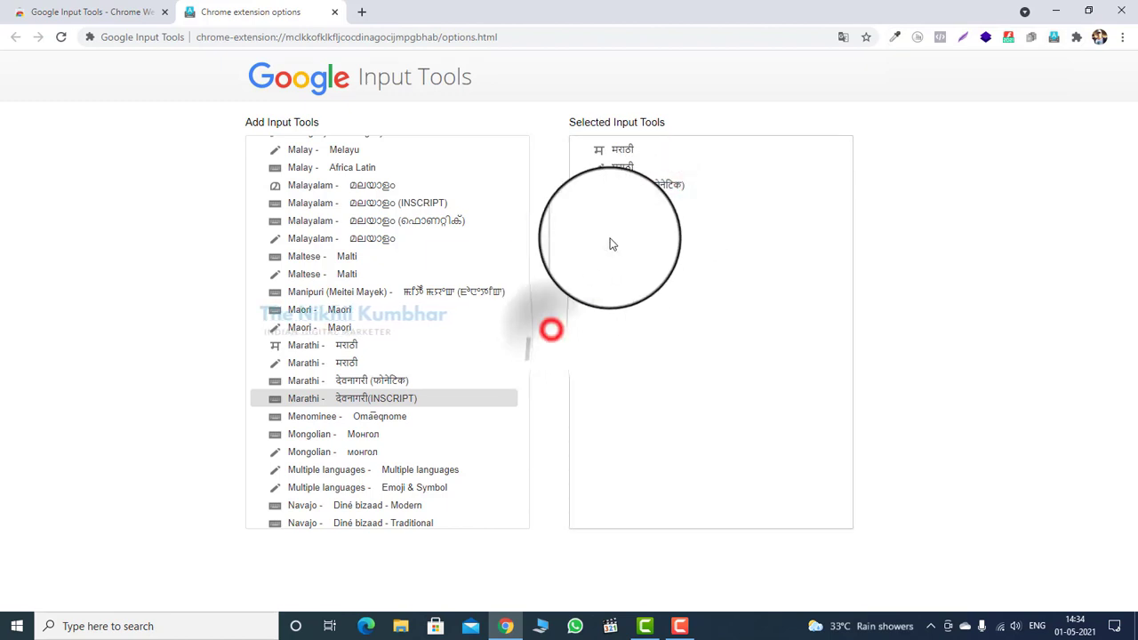
pyautogui.moveTo(628, 190); pyautogui.dragTo(548, 333)
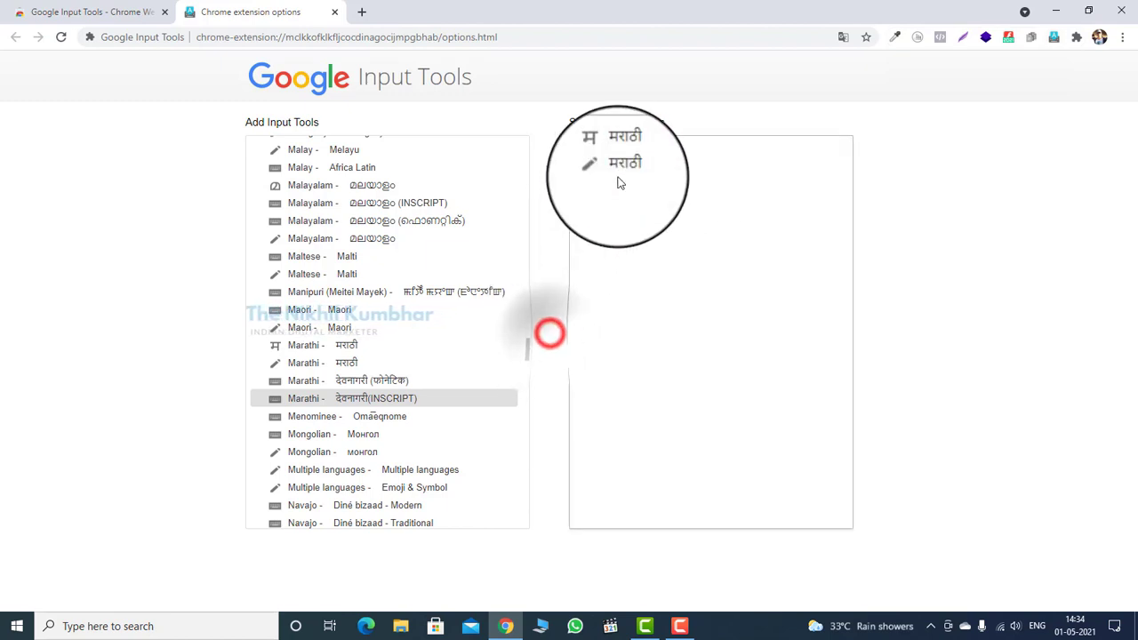
pyautogui.moveTo(623, 164); pyautogui.dragTo(549, 327)
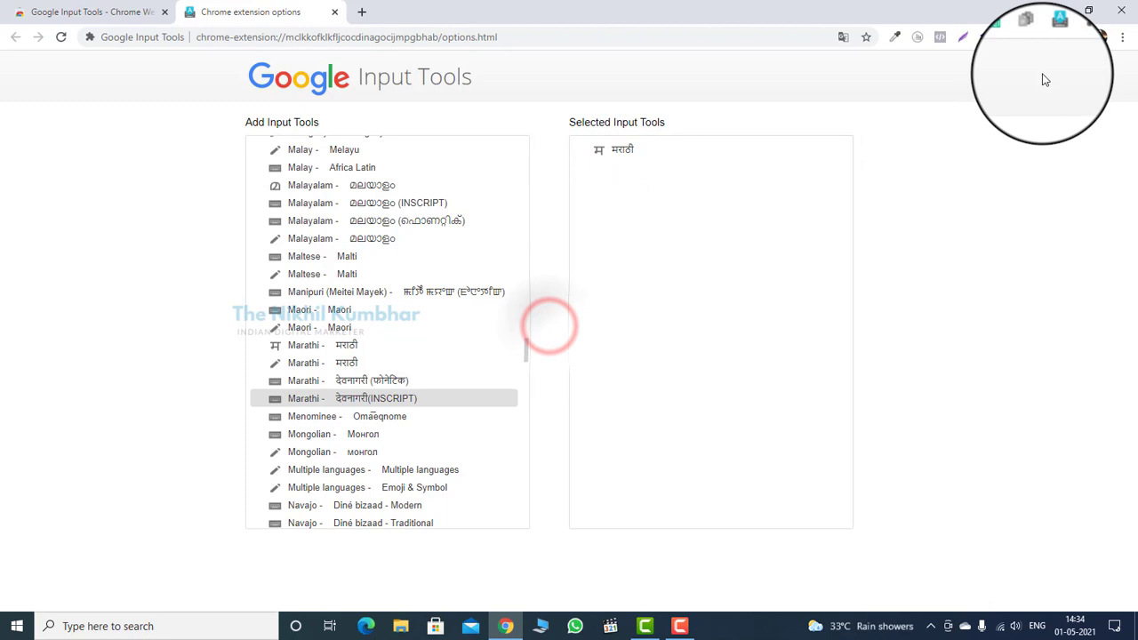
pyautogui.click(1054, 36)
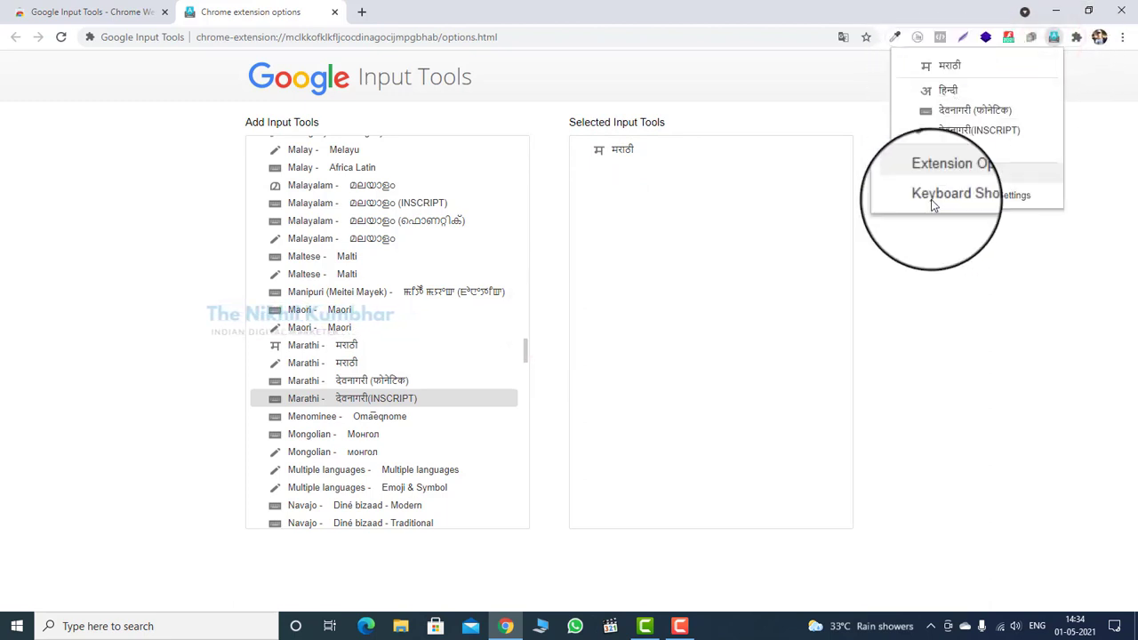
pyautogui.click(912, 261)
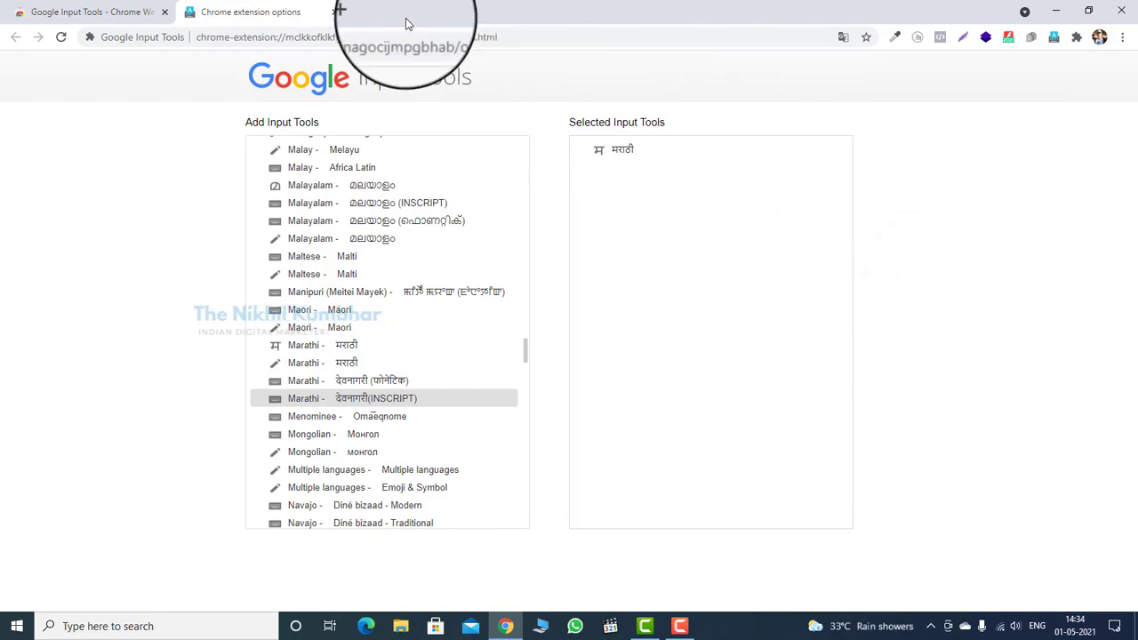
# - Load google.com in a new tab and type 'maharashtra' in its search box
pyautogui.click(362, 12)
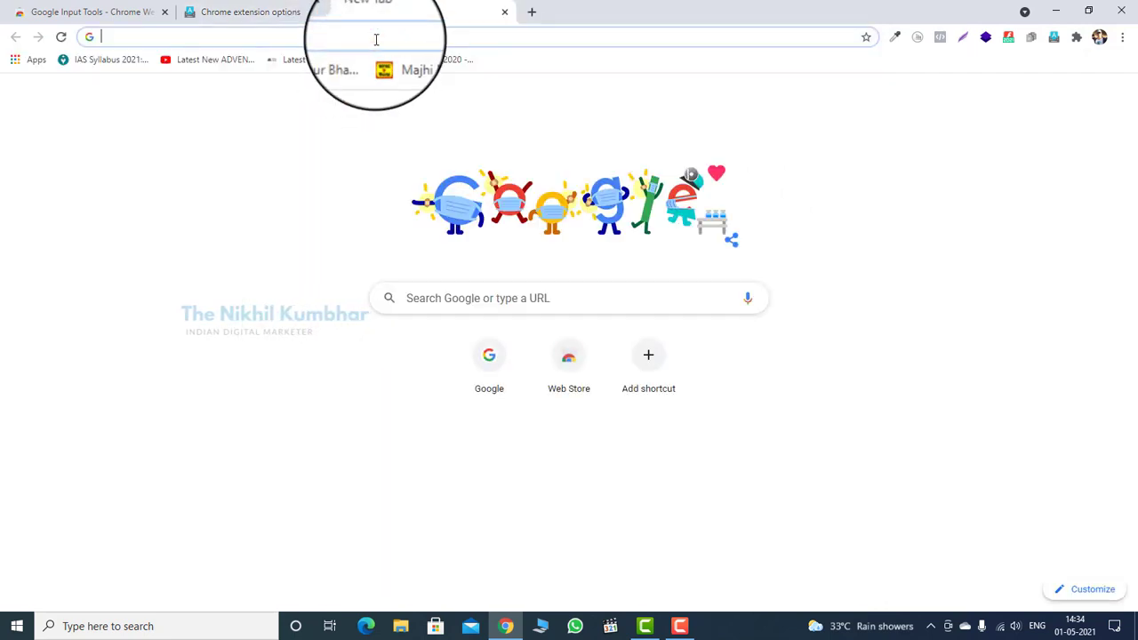
pyautogui.write('google.com')
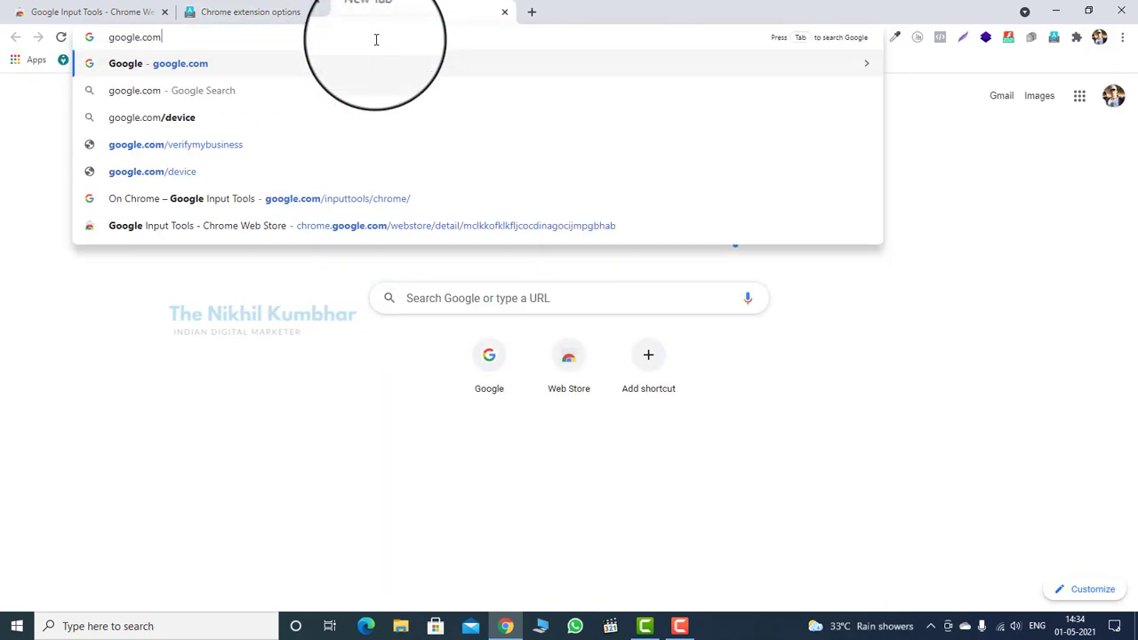
pyautogui.press('Return')
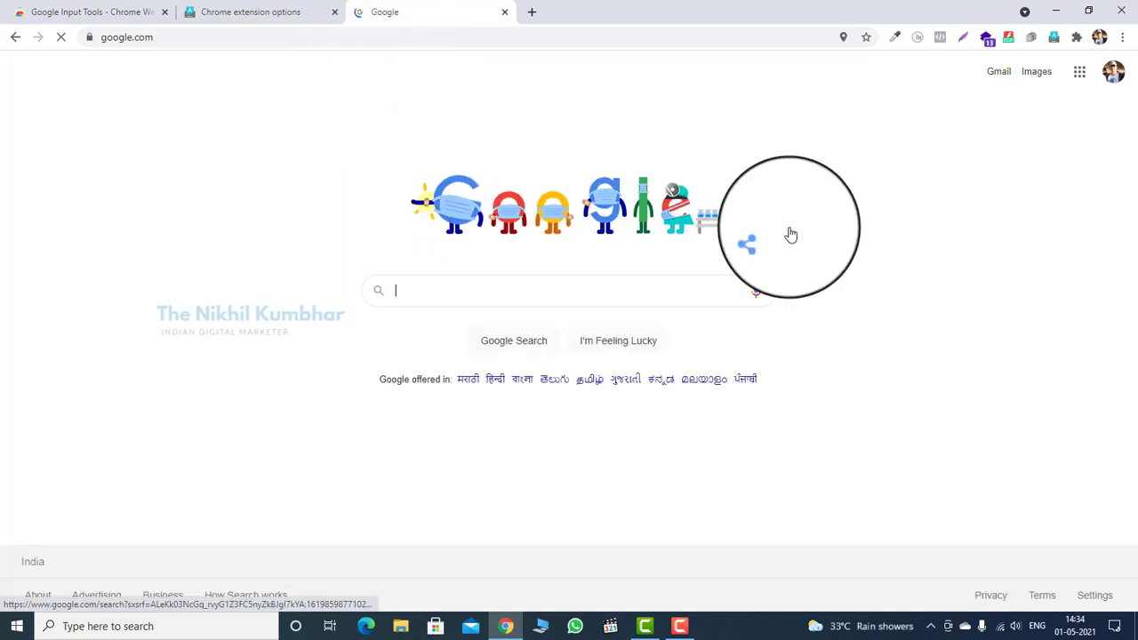
pyautogui.click(560, 297)
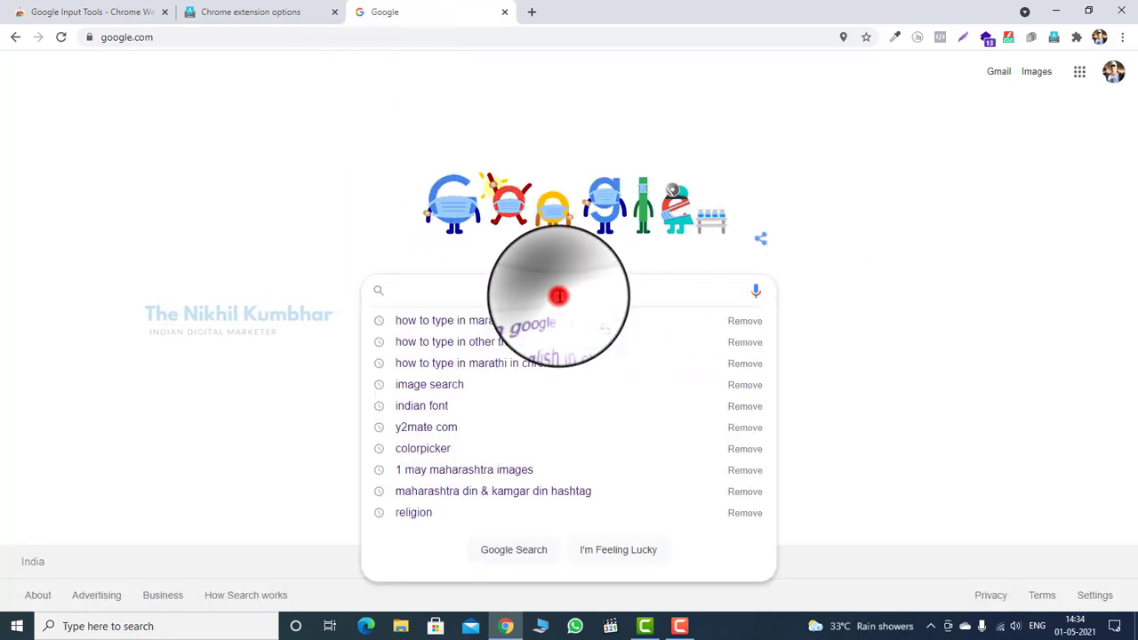
pyautogui.write('m')
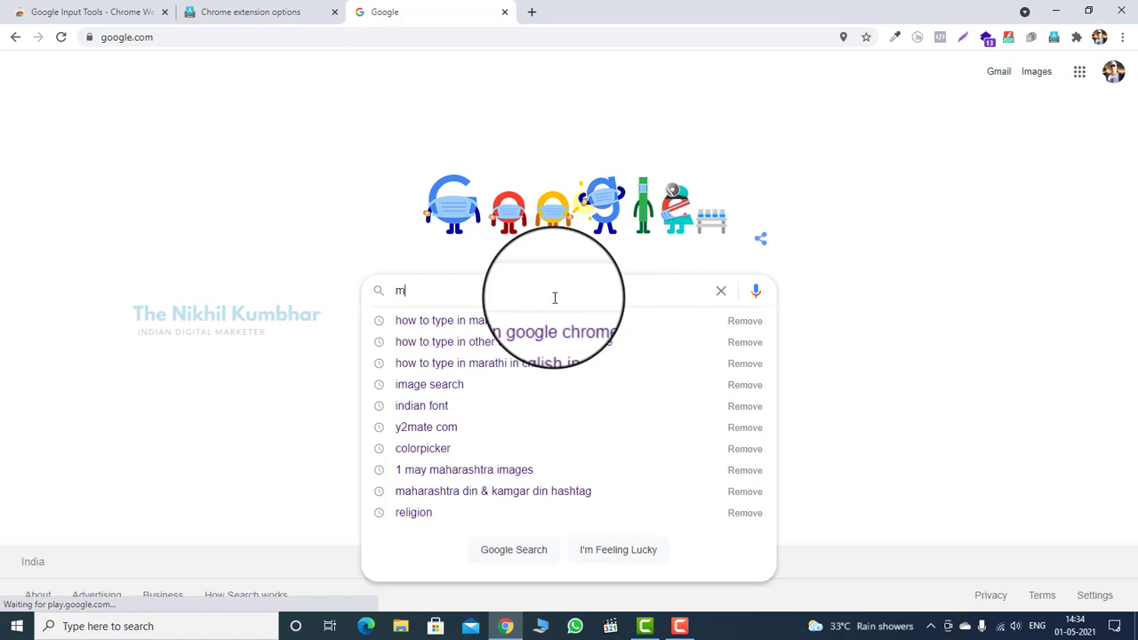
pyautogui.write('ahara')
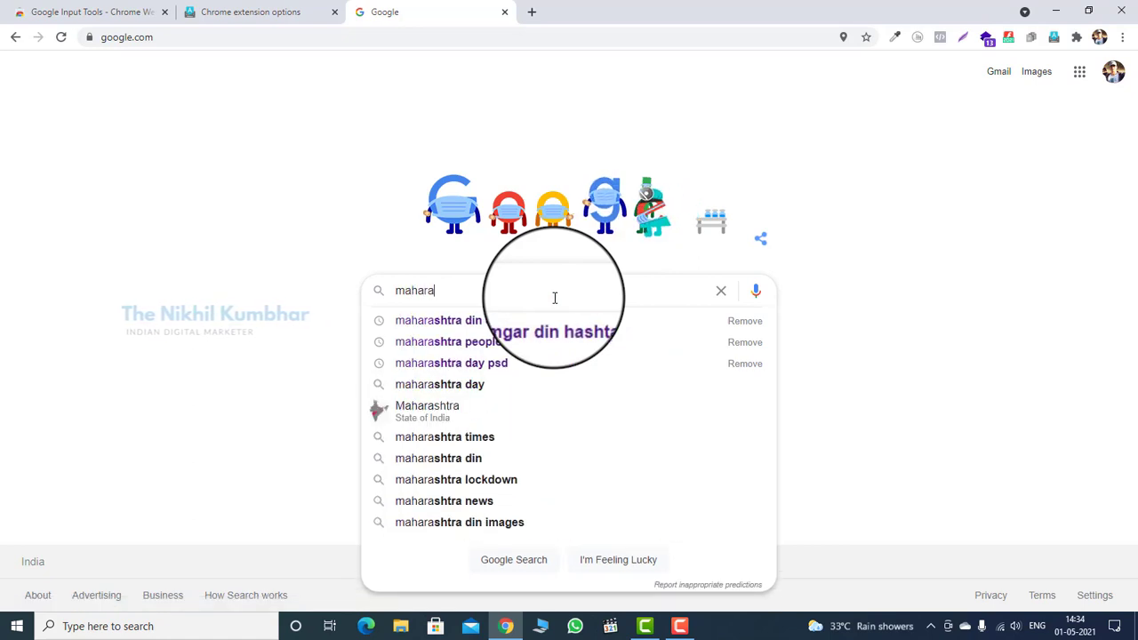
pyautogui.write('s')
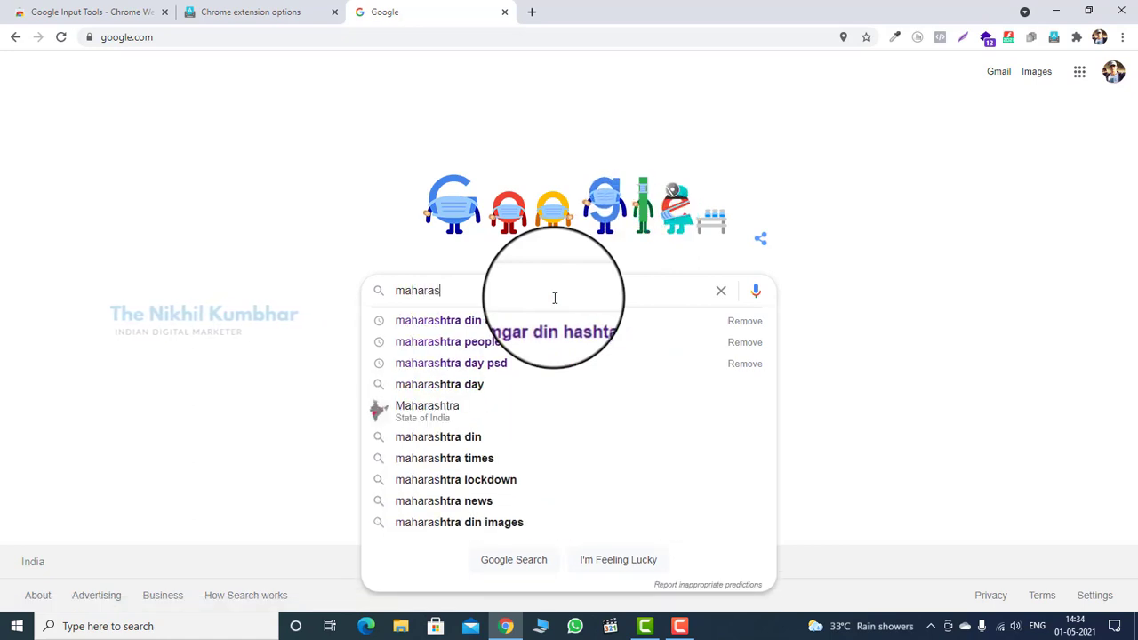
pyautogui.write('htra')
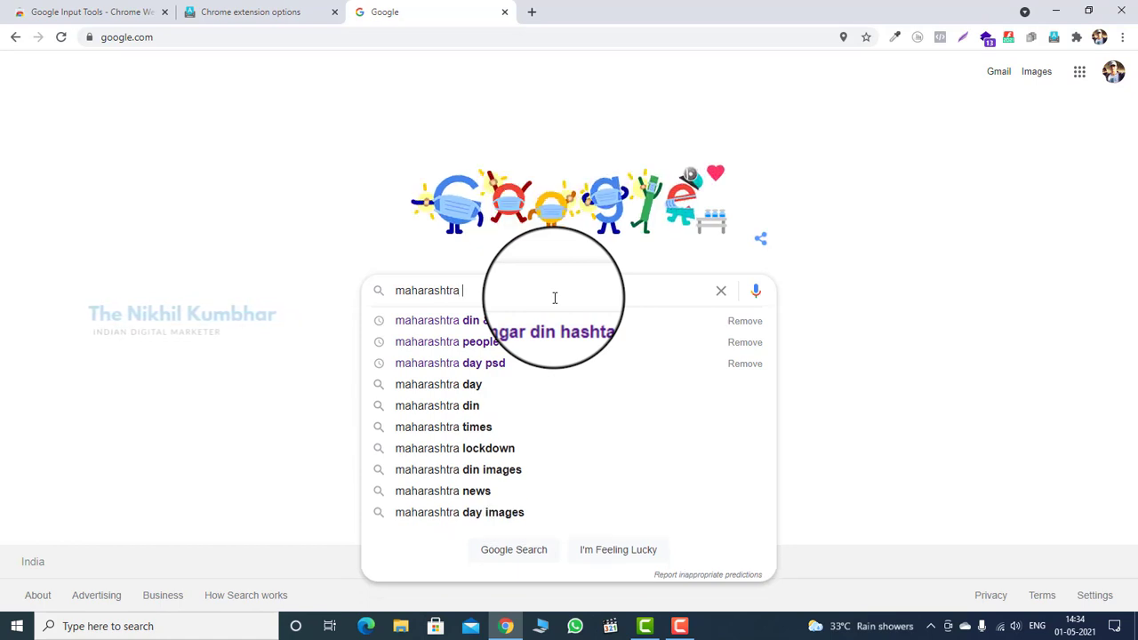
# - Switch Google Input Tools to Marathi typing from the toolbar menu
pyautogui.click(841, 297)
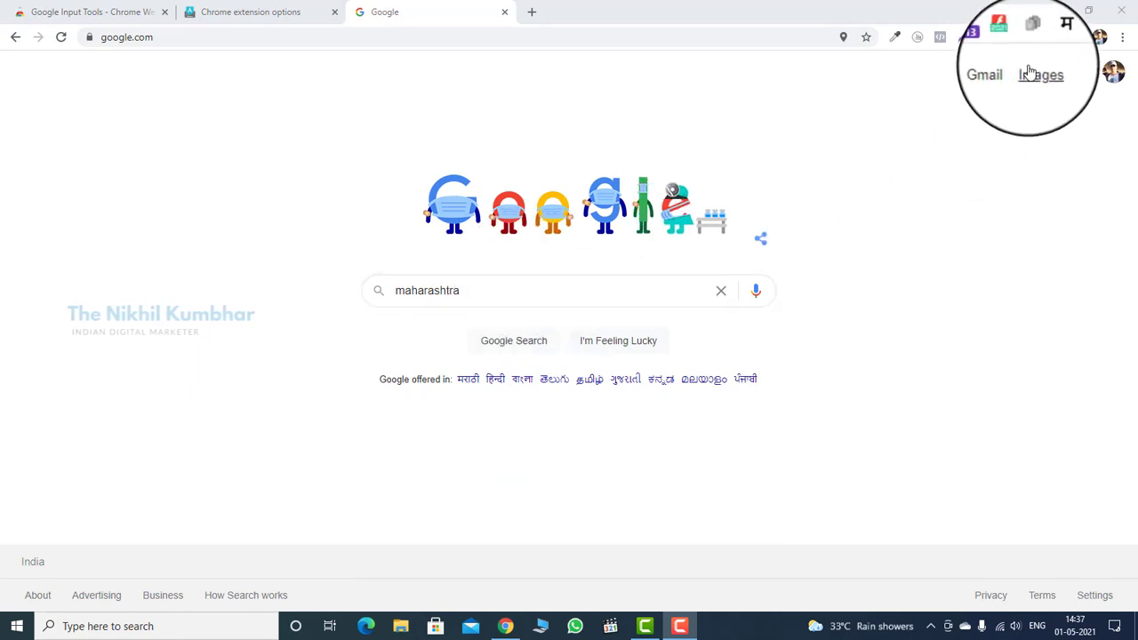
pyautogui.click(1055, 40)
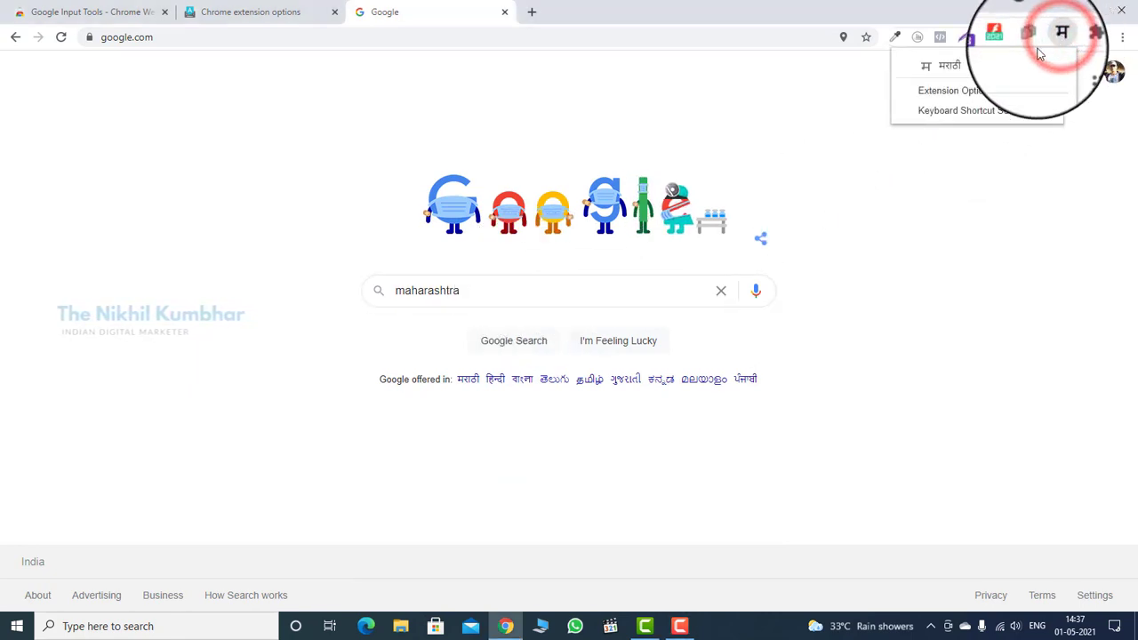
pyautogui.click(951, 67)
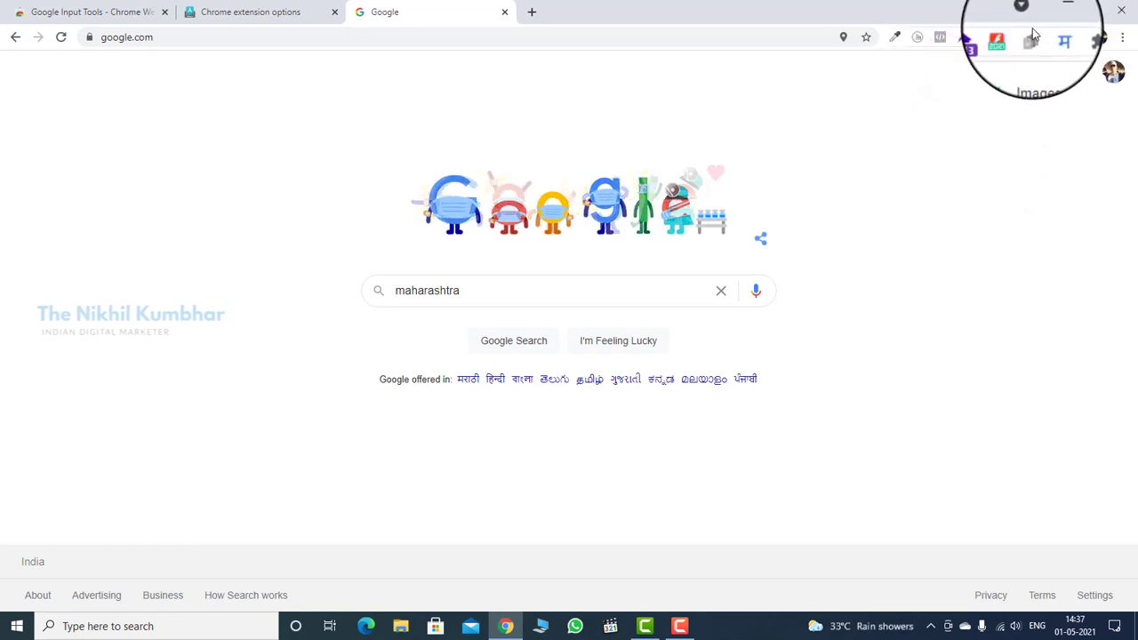
# - Retype 'maharashtra', choose the candidate महाराष्ट्र, then type 'din' to form महाराष्ट्र दिन
pyautogui.click(515, 305)
pyautogui.write('maharashtra')
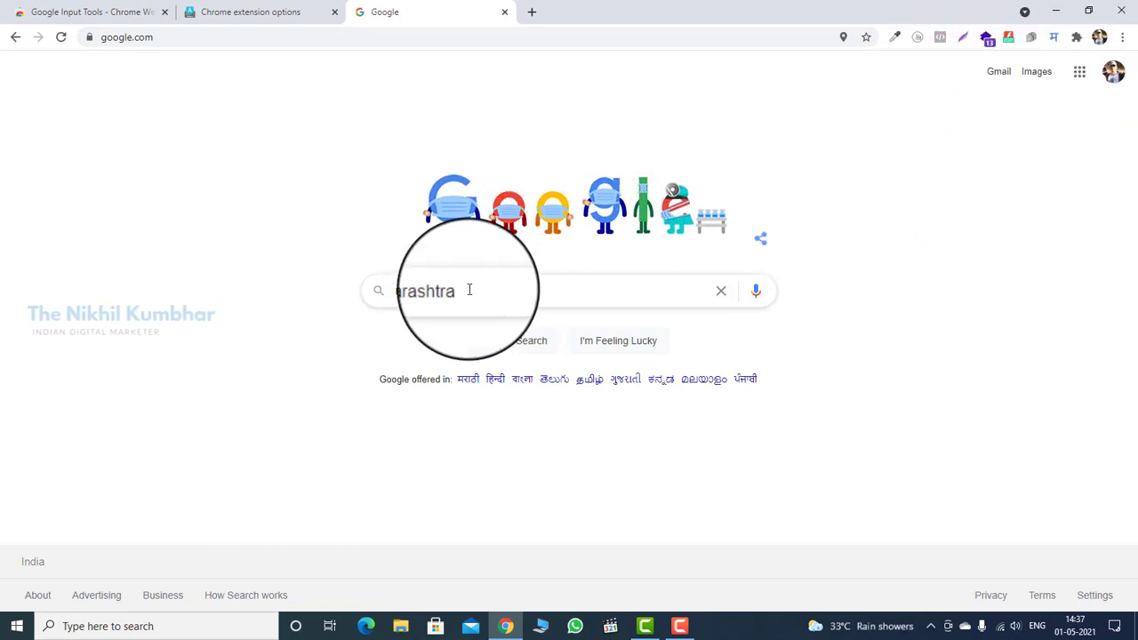
pyautogui.moveTo(471, 290); pyautogui.dragTo(420, 290)
pyautogui.press('BackSpace')
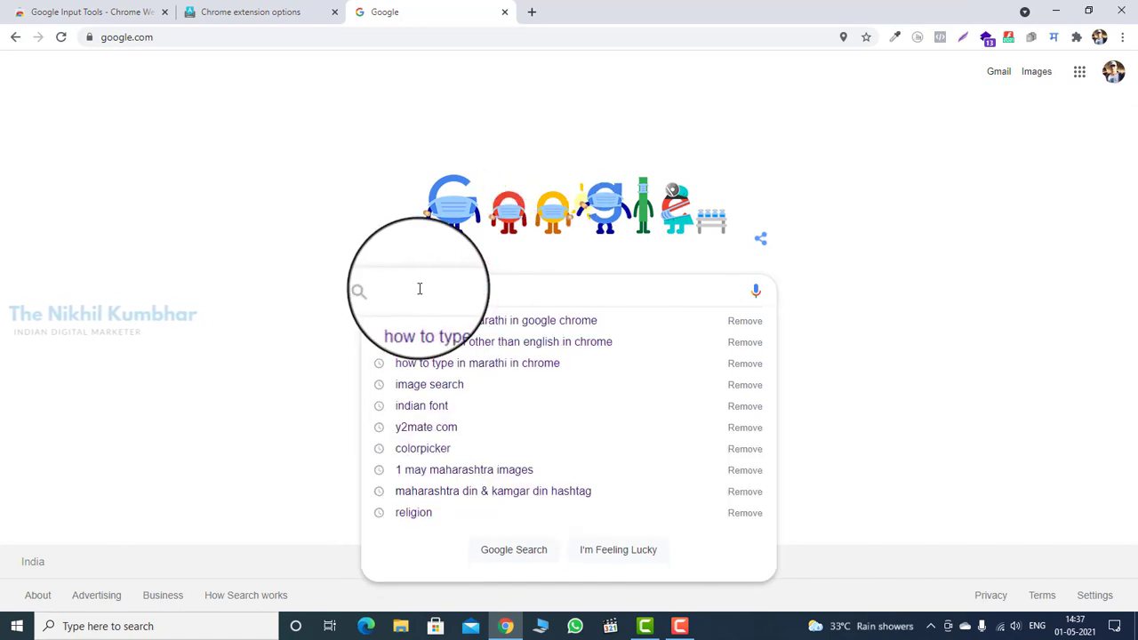
pyautogui.write('mahar')
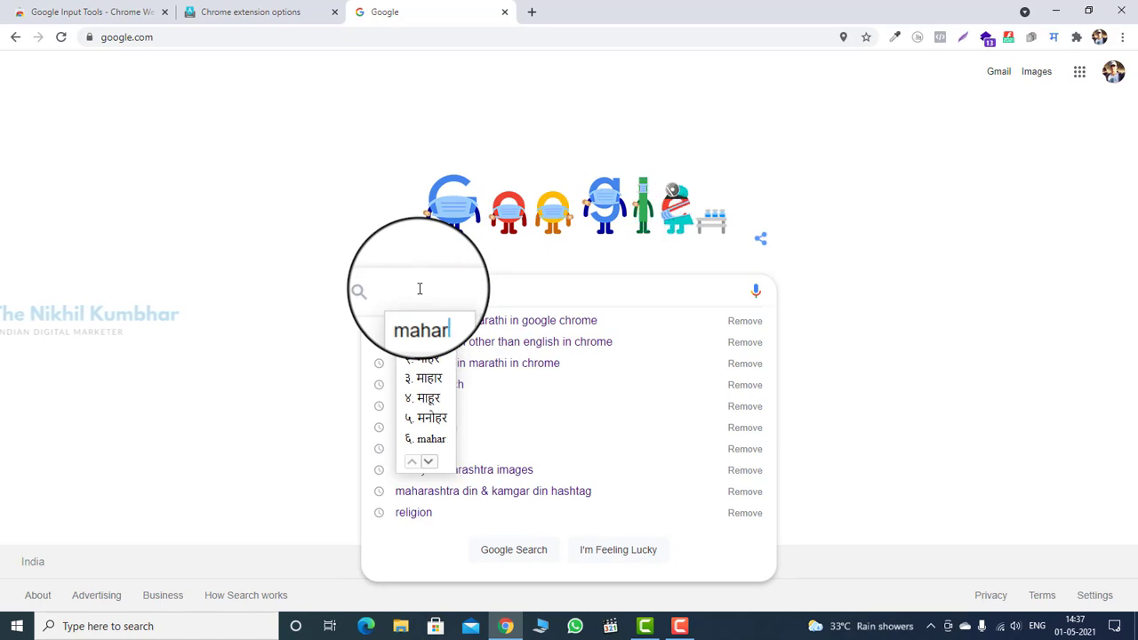
pyautogui.write('a')
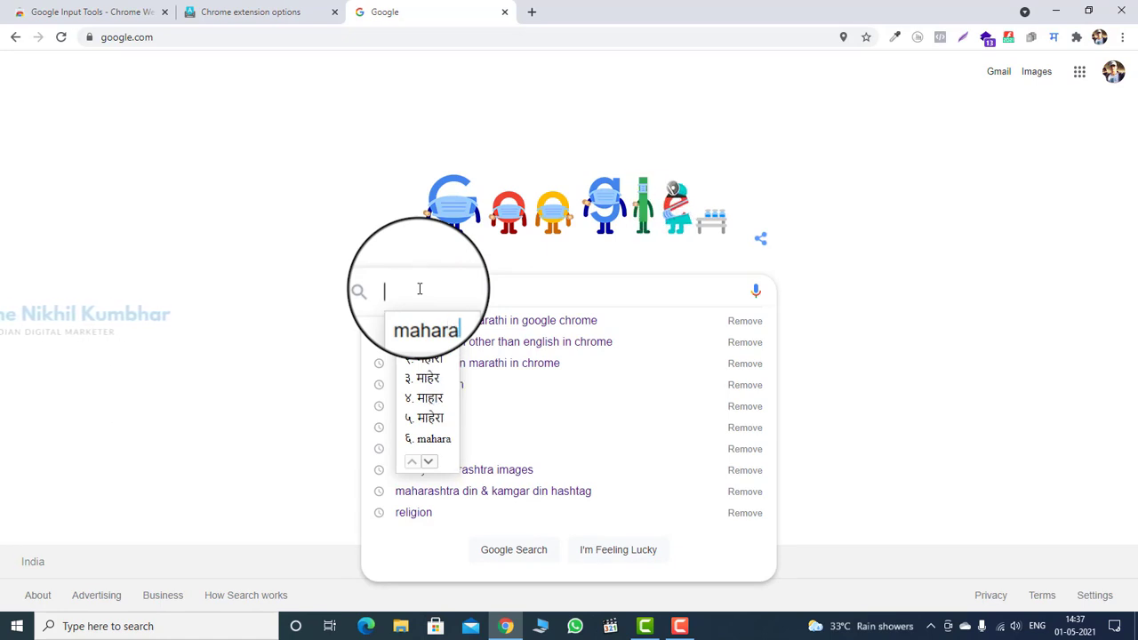
pyautogui.write('sh')
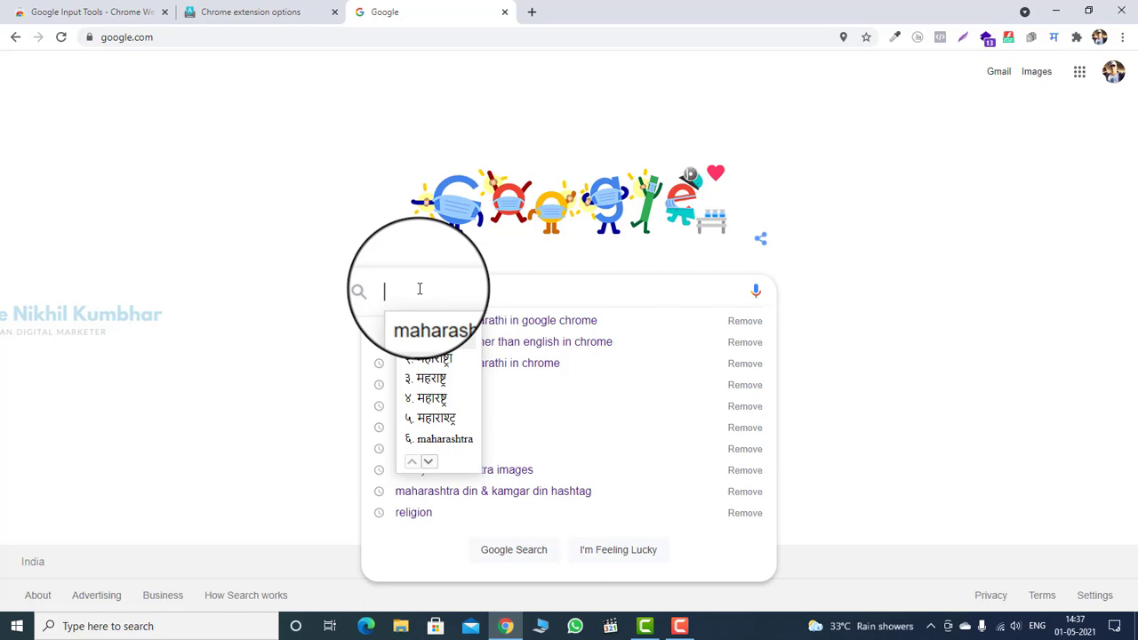
pyautogui.write('tra')
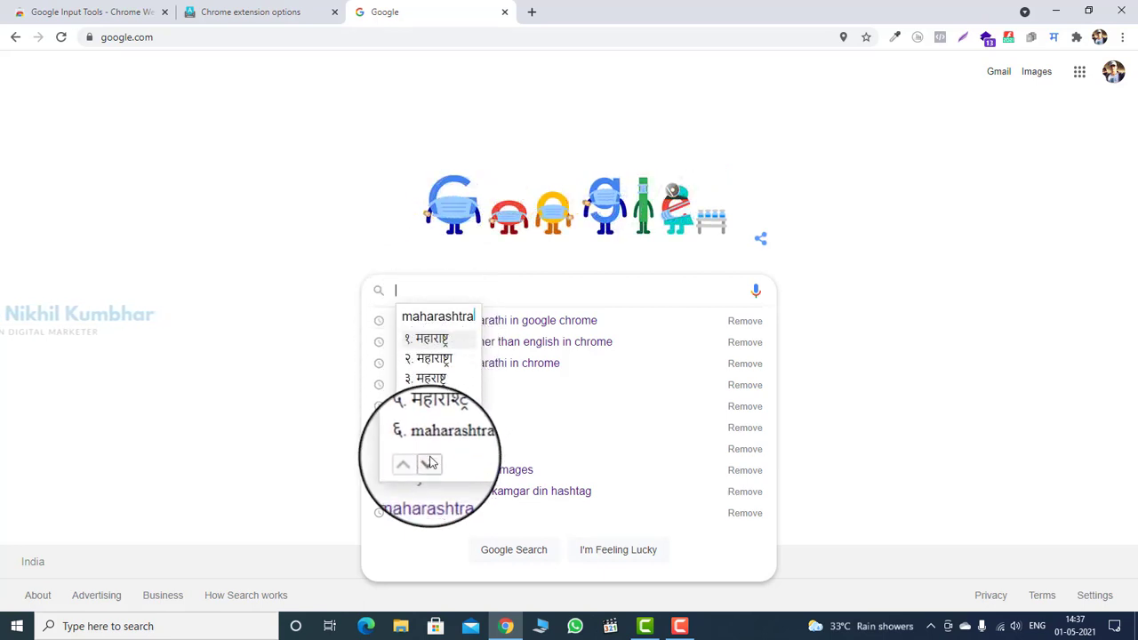
pyautogui.click(432, 463)
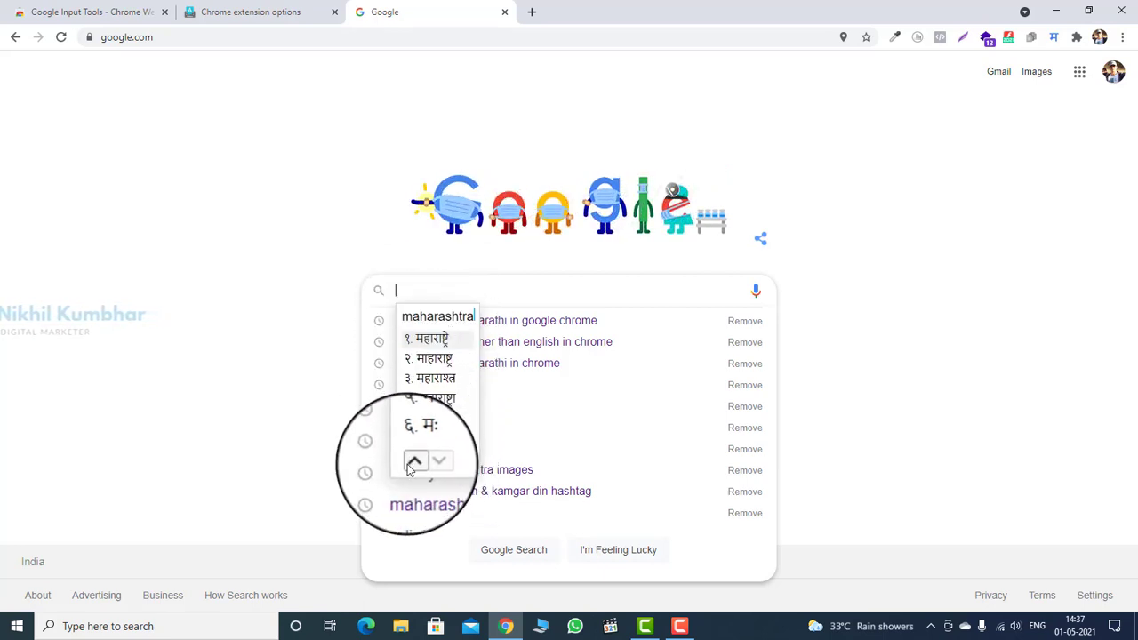
pyautogui.click(413, 461)
pyautogui.click(434, 340)
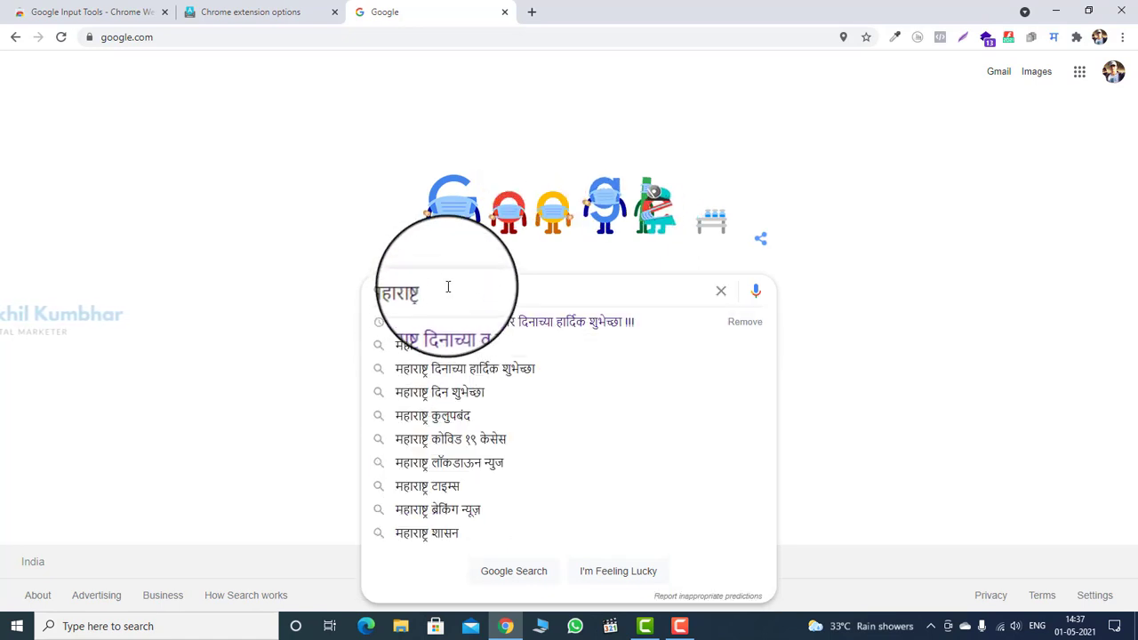
pyautogui.write('din')
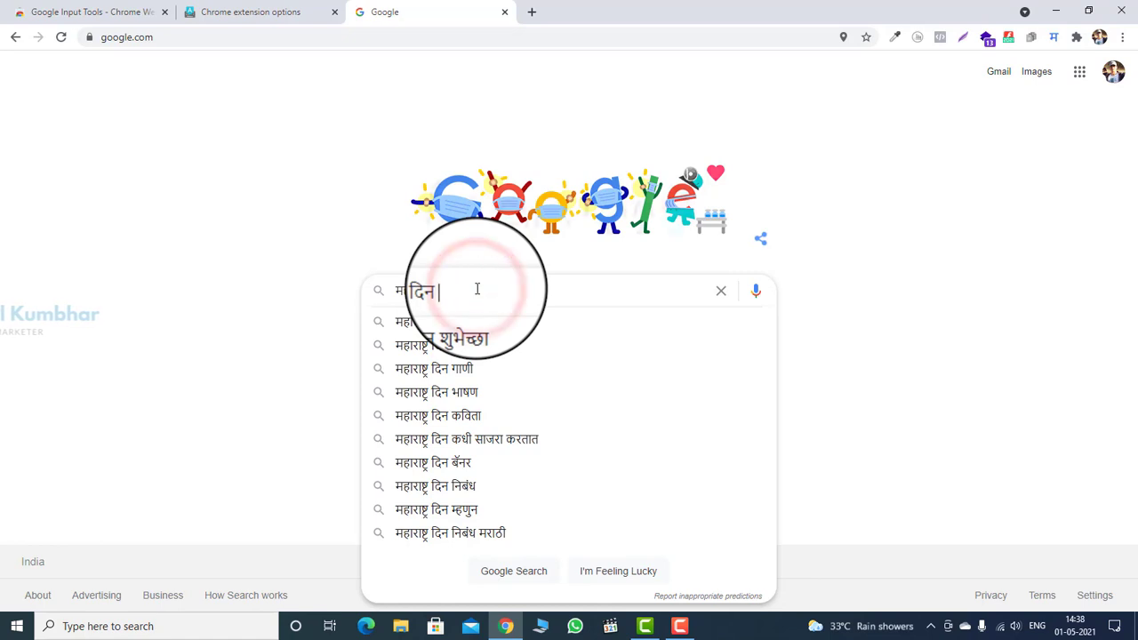
# - Run the Google search for महाराष्ट्र दिन and look over its date answer, Saturday, 1 May
pyautogui.click(804, 352)
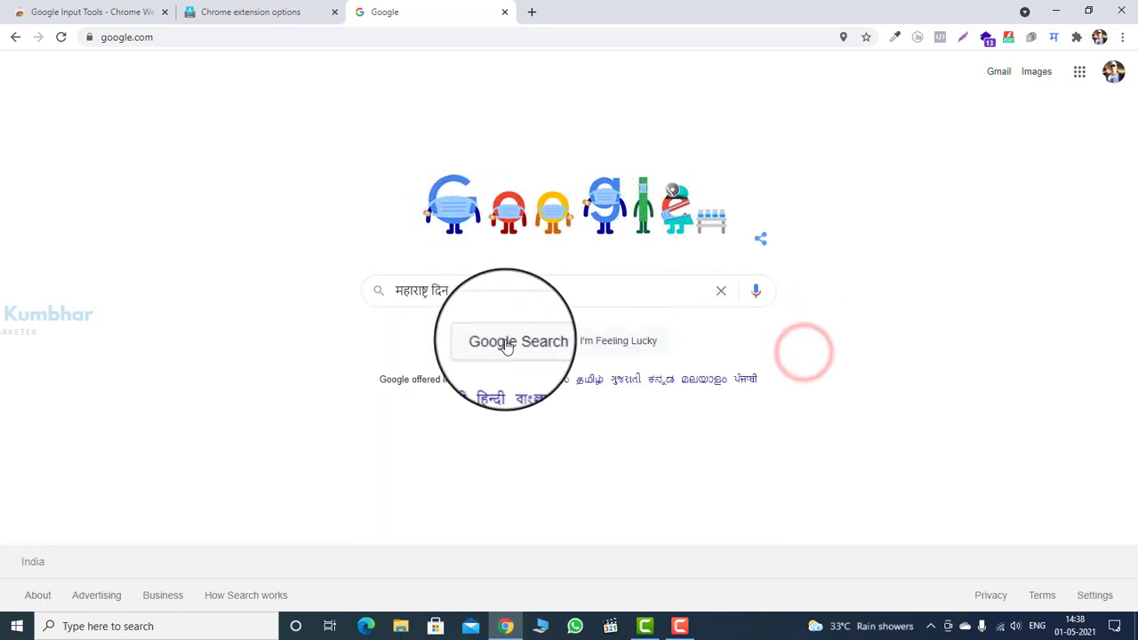
pyautogui.click(507, 341)
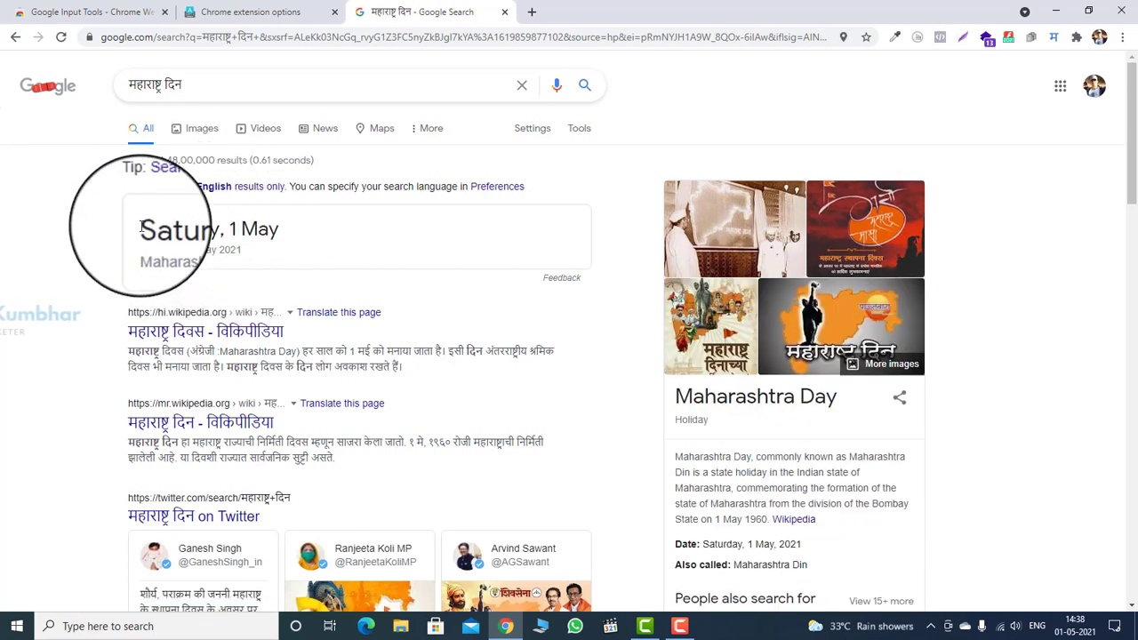
pyautogui.moveTo(281, 230); pyautogui.dragTo(143, 230)
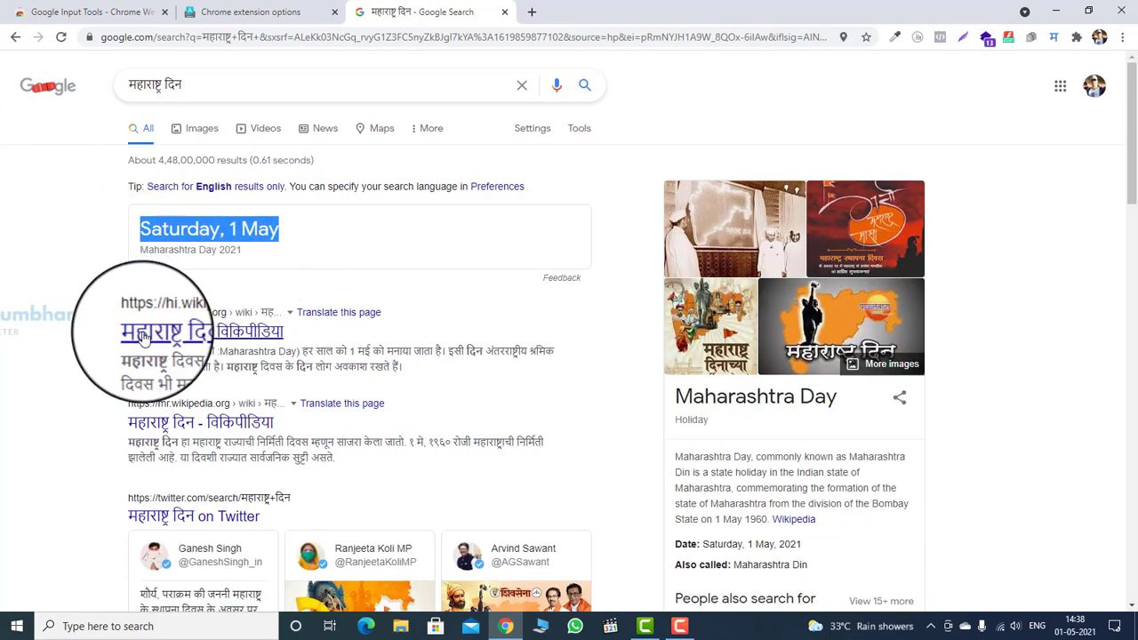
pyautogui.moveTo(193, 85); pyautogui.dragTo(133, 85)
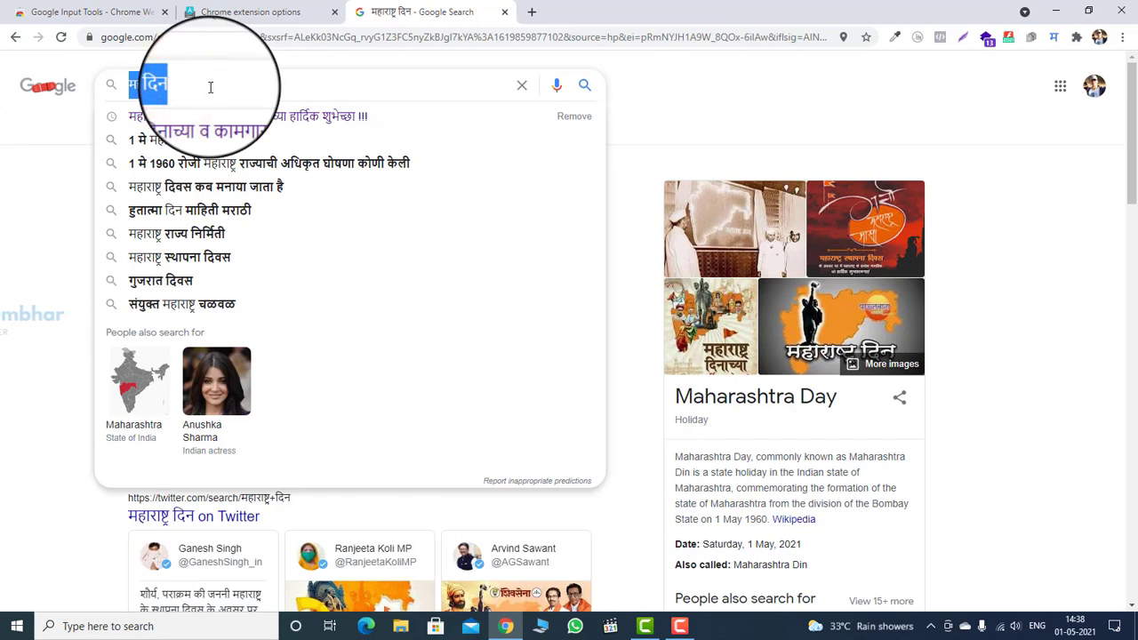
pyautogui.click(635, 100)
pyautogui.scroll(-4, 631, 223)
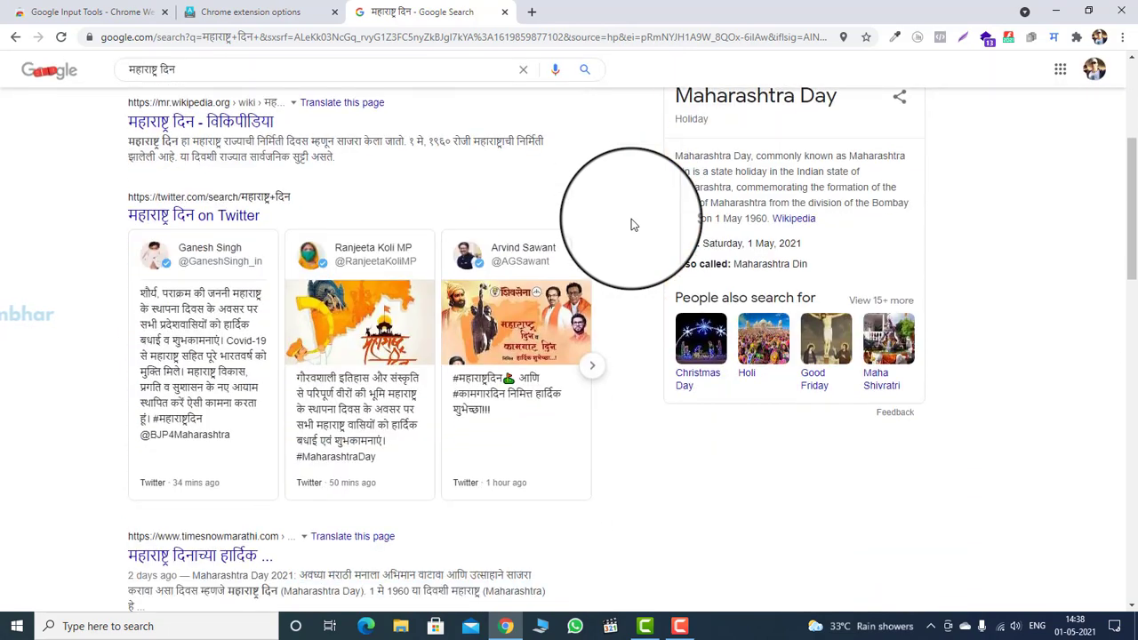
pyautogui.scroll(4, 631, 223)
# - Replace the query with आभारी आहे, typed as 'abhari aahe' in Marathi, and search it
pyautogui.moveTo(198, 78); pyautogui.dragTo(243, 89)
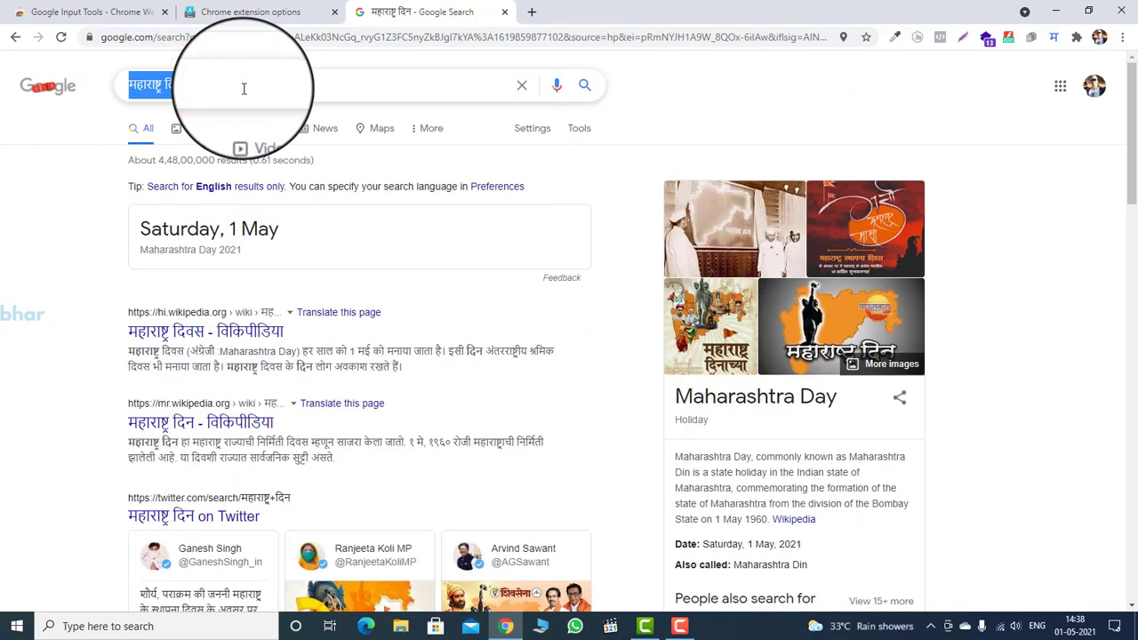
pyautogui.write('a')
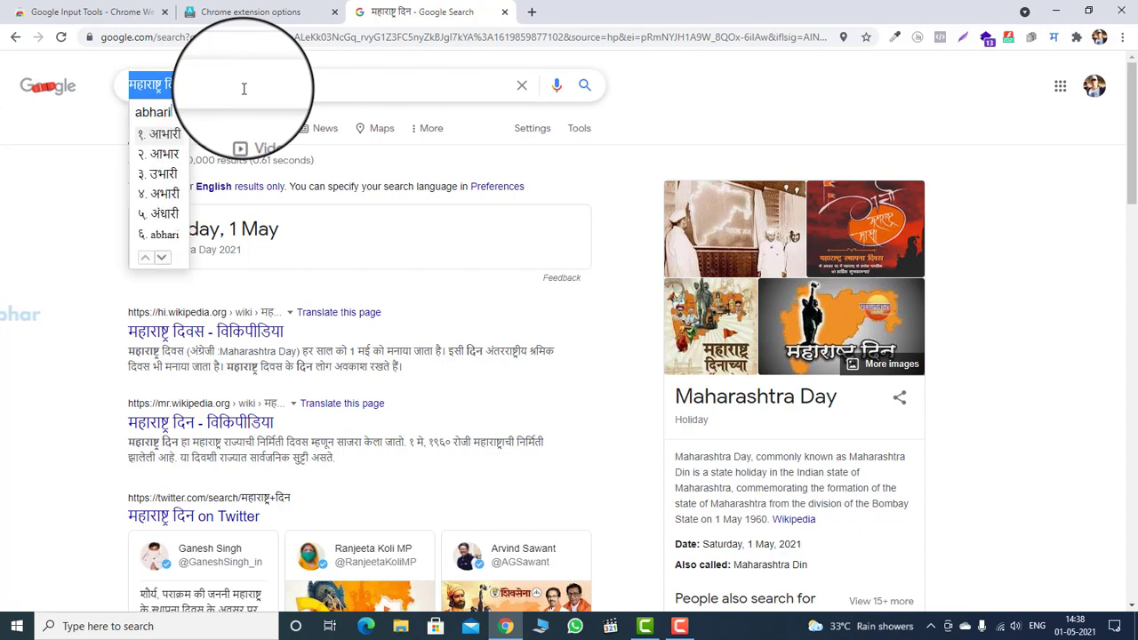
pyautogui.write('bhari')
pyautogui.press('space')
pyautogui.write('aahe')
pyautogui.press('space')
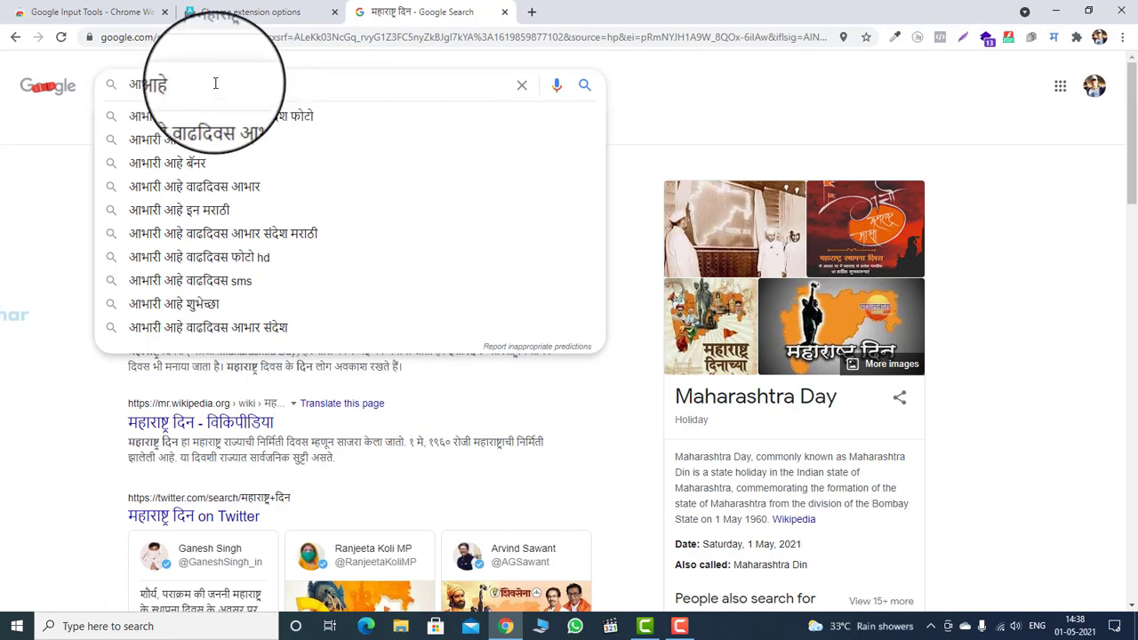
pyautogui.click(585, 84)
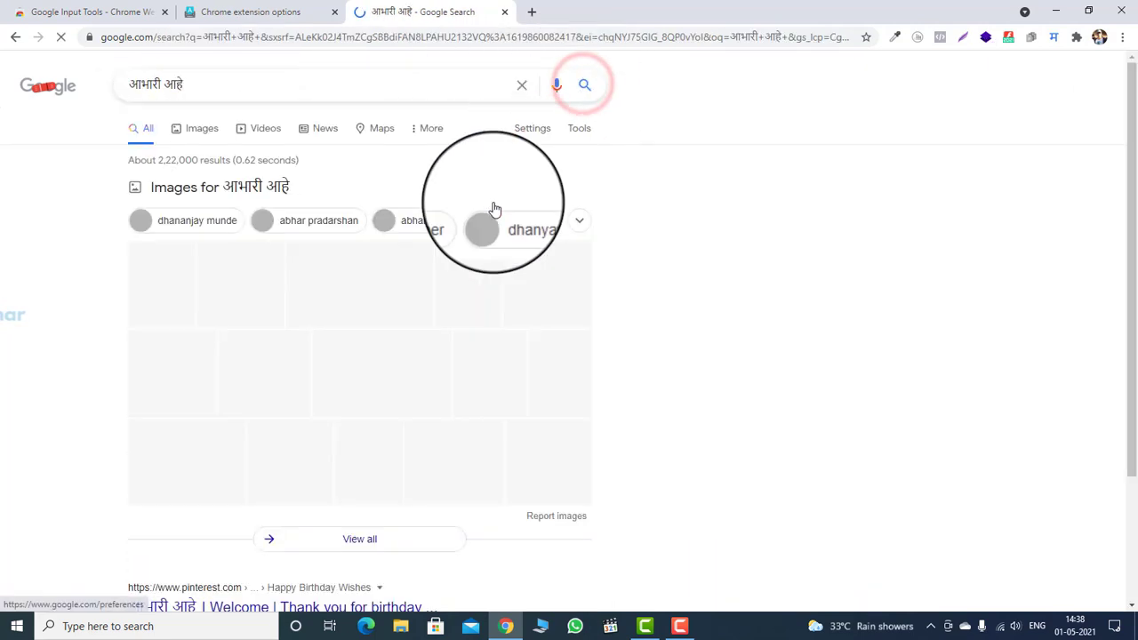
pyautogui.scroll(-4, 495, 325)
pyautogui.scroll(4, 498, 329)
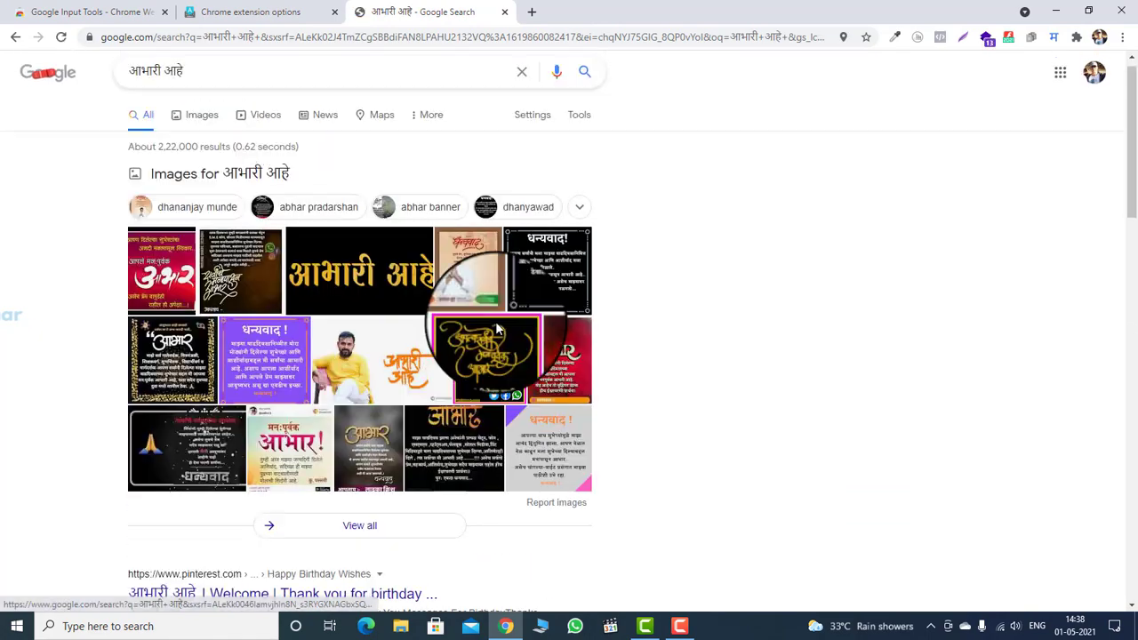
pyautogui.click(199, 84)
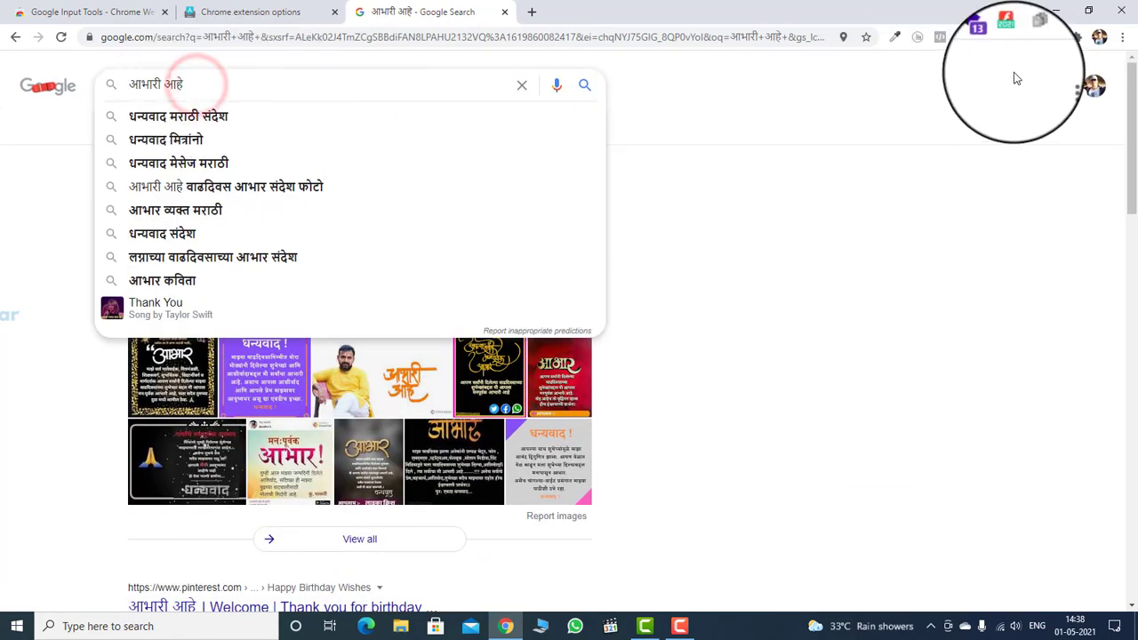
# - Switch off Marathi input in the Input Tools extension
pyautogui.click(916, 108)
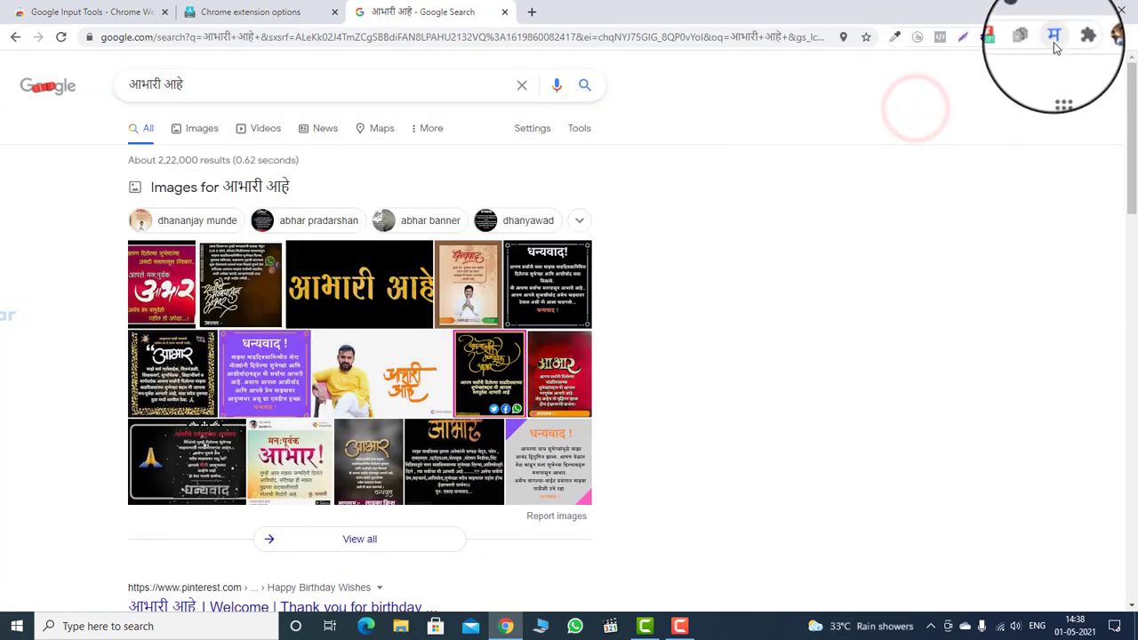
pyautogui.click(1055, 38)
pyautogui.click(938, 71)
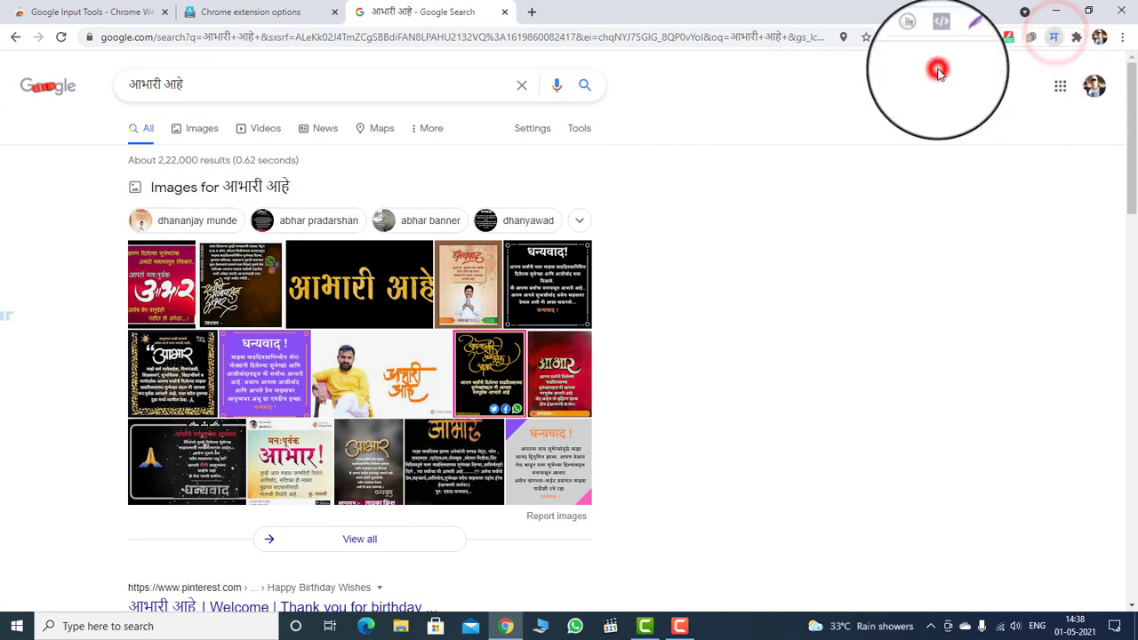
# - Replace the search query with 'abhari ahe' in plain Latin letters
pyautogui.moveTo(247, 83); pyautogui.dragTo(125, 89)
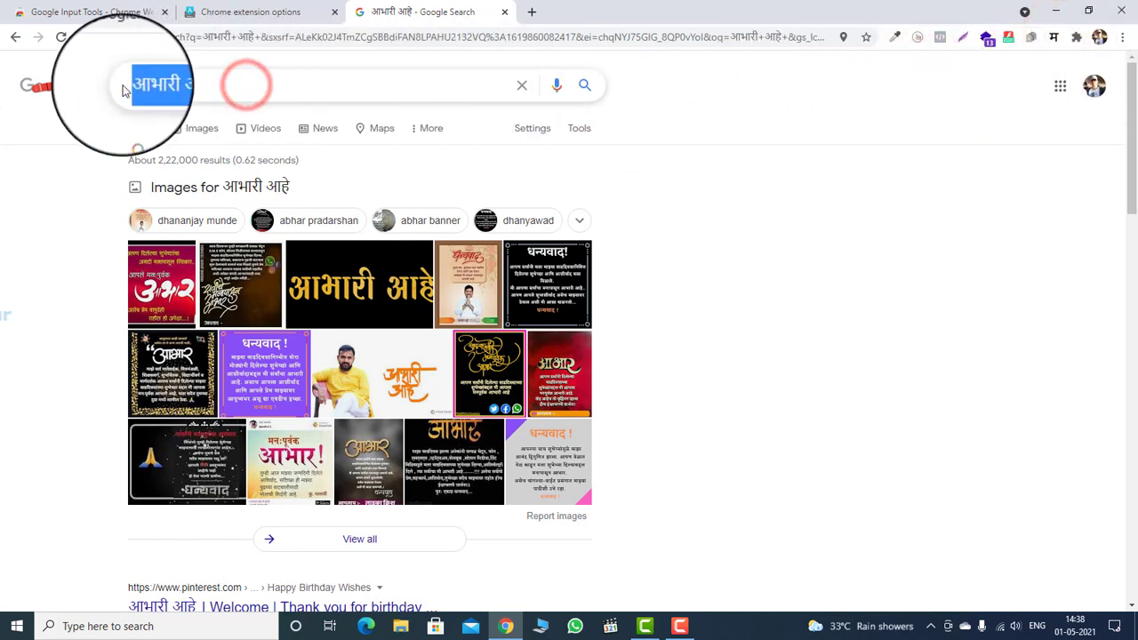
pyautogui.press('BackSpace')
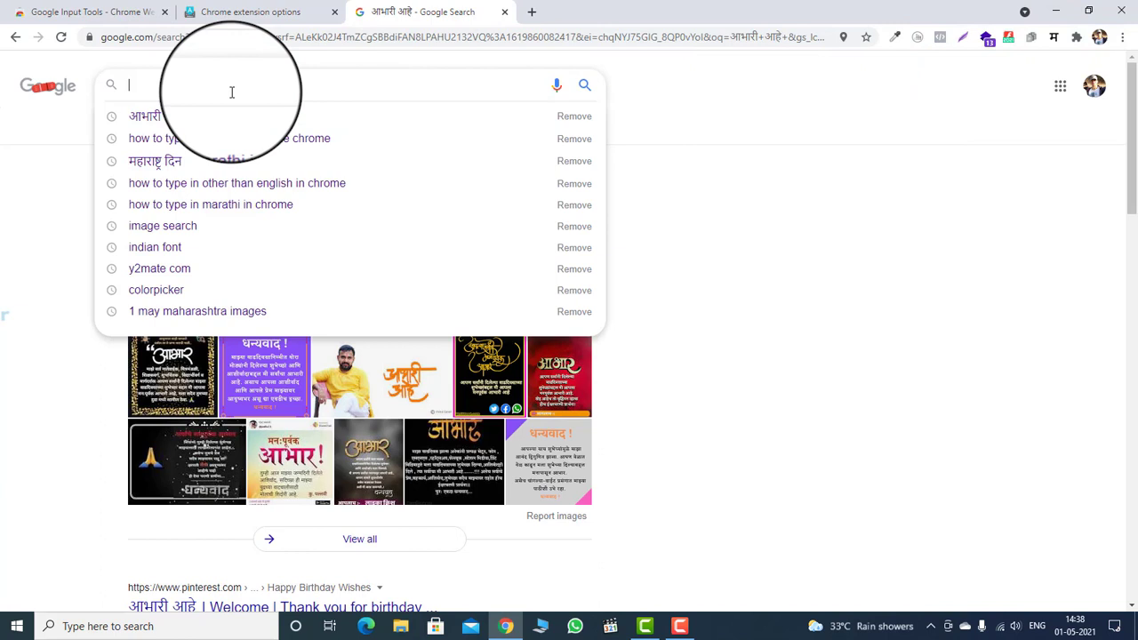
pyautogui.write('abhar')
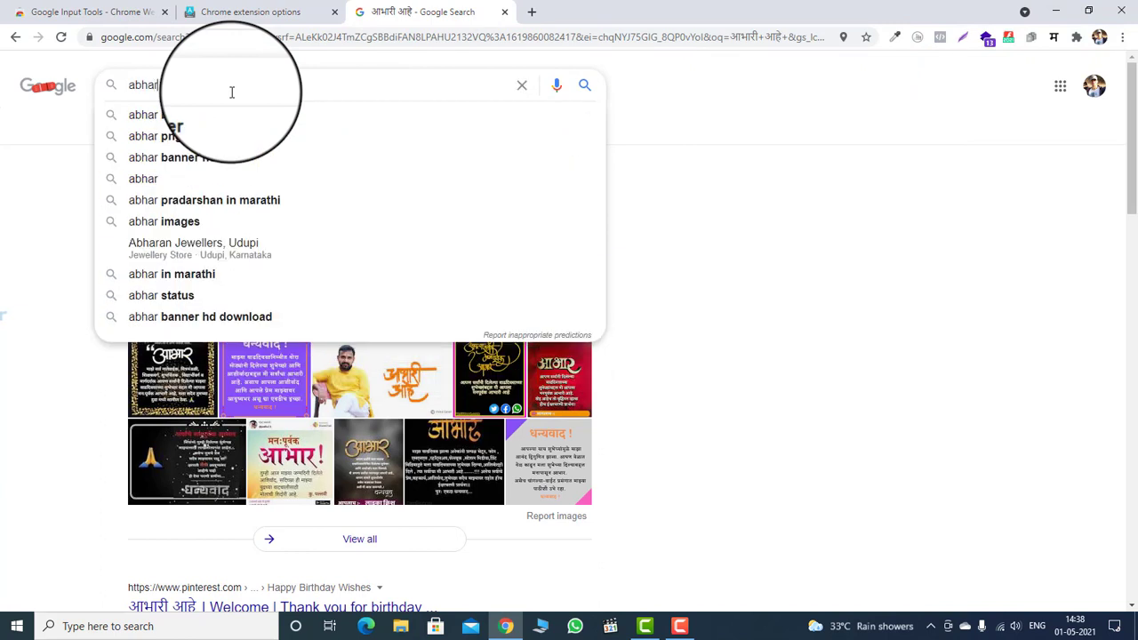
pyautogui.write('i a')
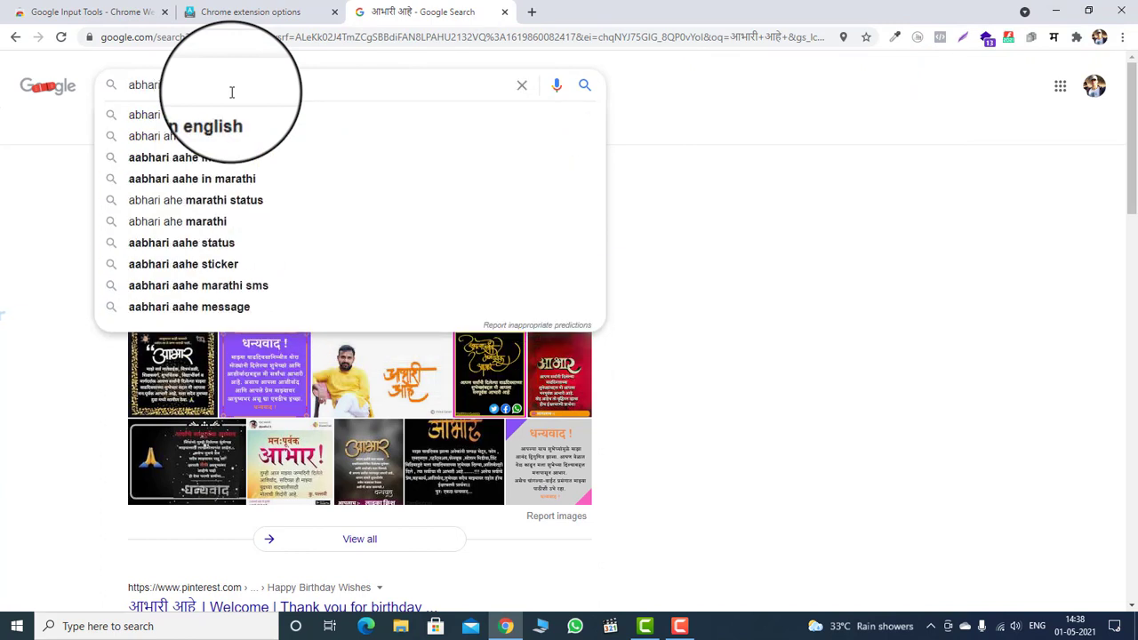
pyautogui.write('he')
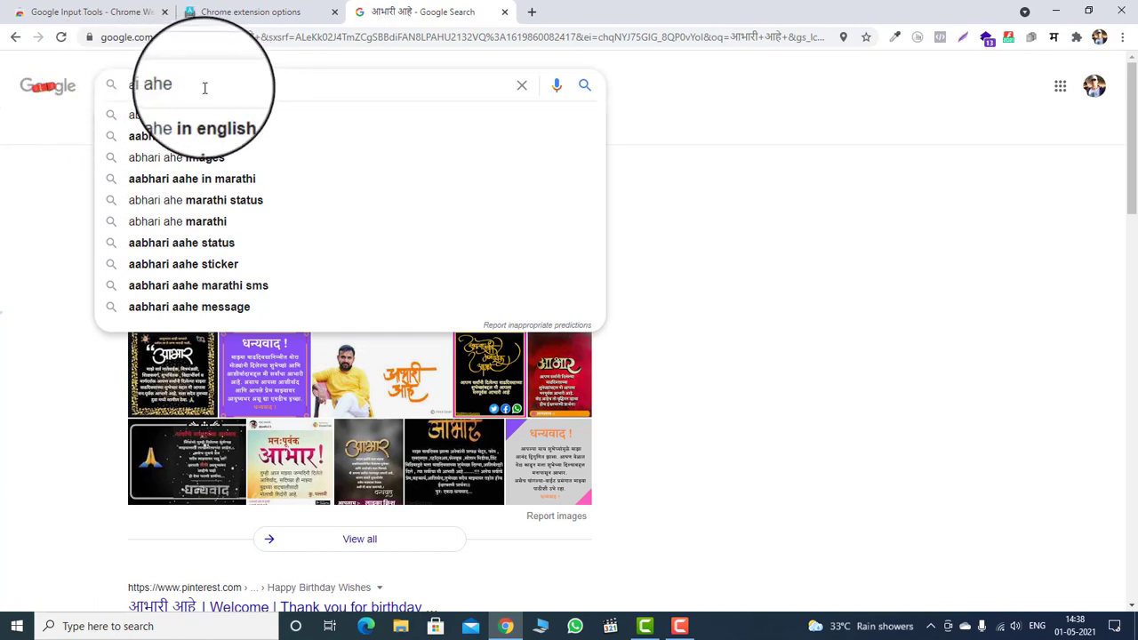
# - Re-enable Marathi input and append आभारी आहे after 'abhari ahe' using the suggested candidates
pyautogui.click(1054, 39)
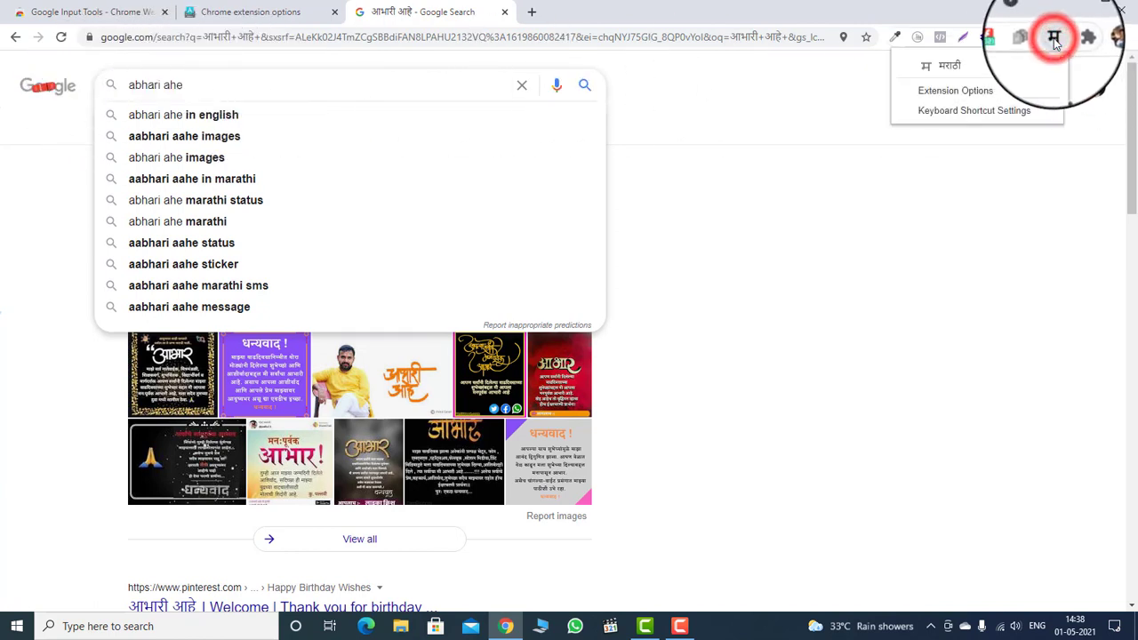
pyautogui.click(998, 66)
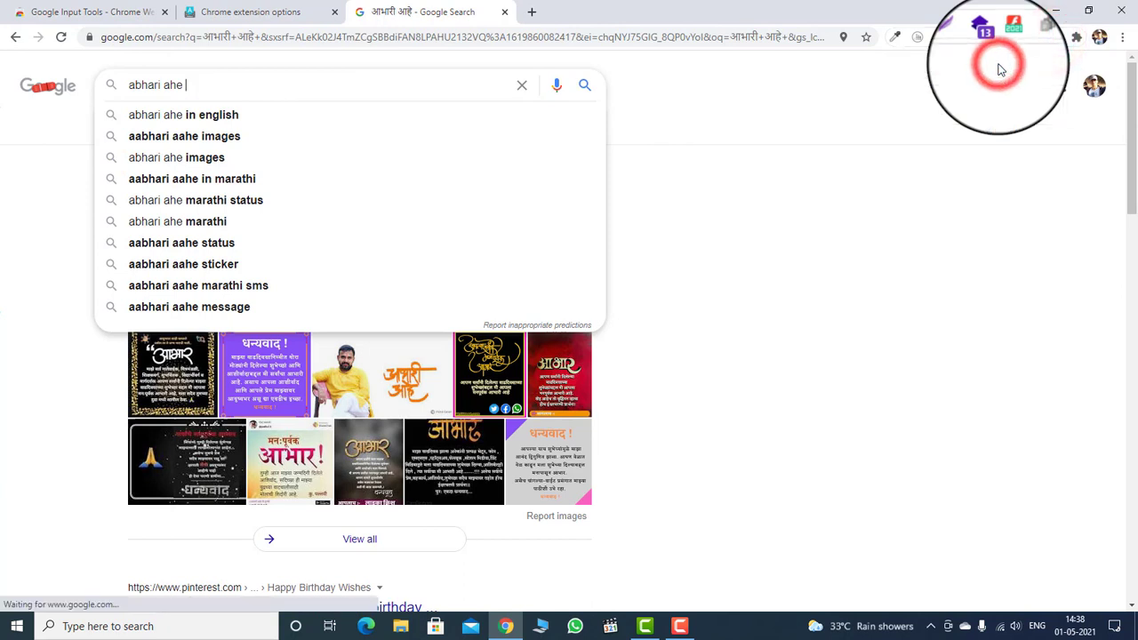
pyautogui.click(225, 81)
pyautogui.write('abhari ah')
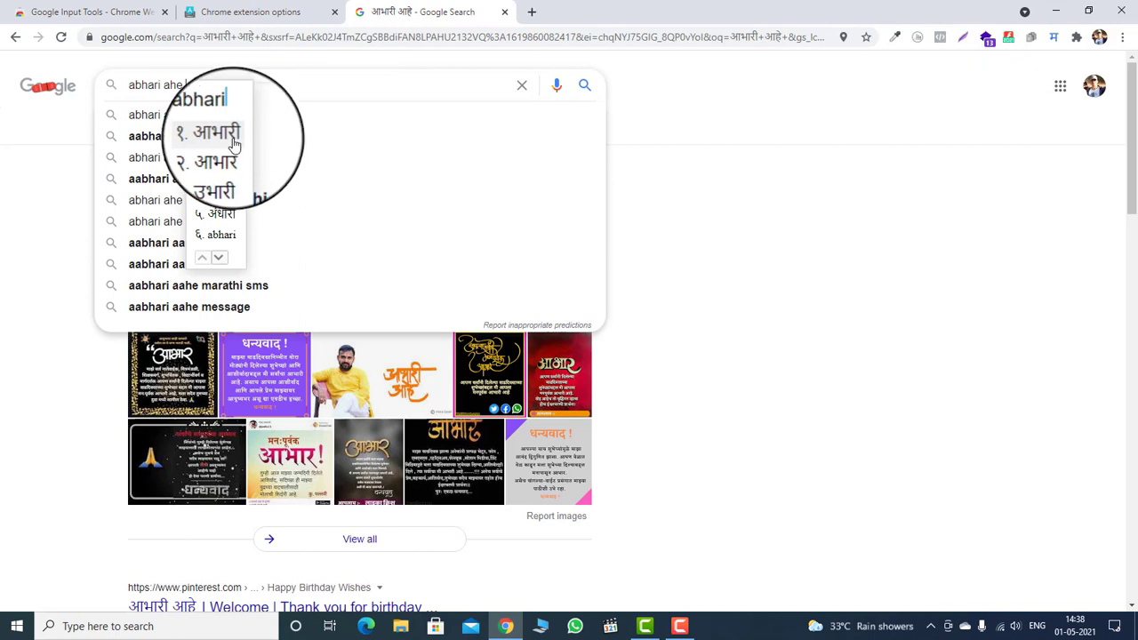
pyautogui.click(222, 140)
pyautogui.write('ah')
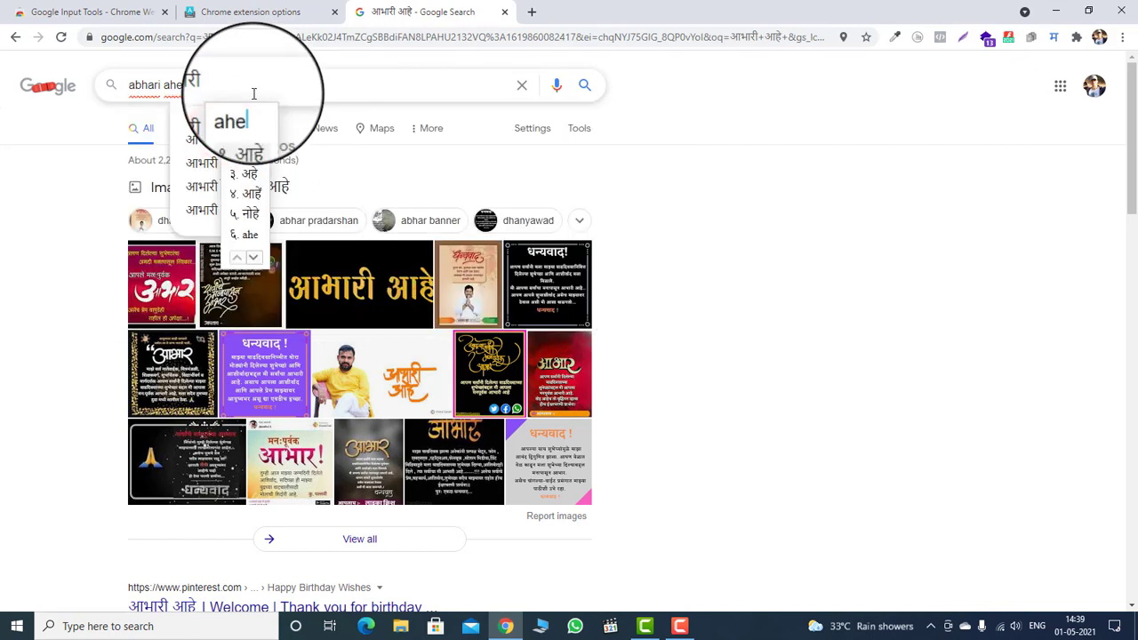
pyautogui.write('e')
pyautogui.click(254, 134)
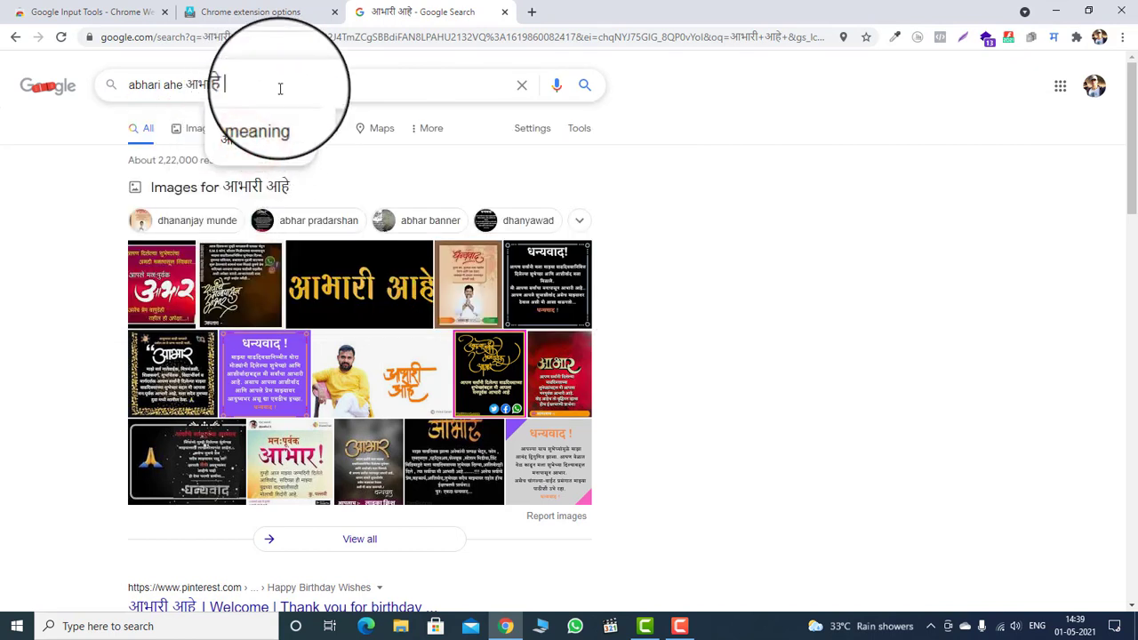